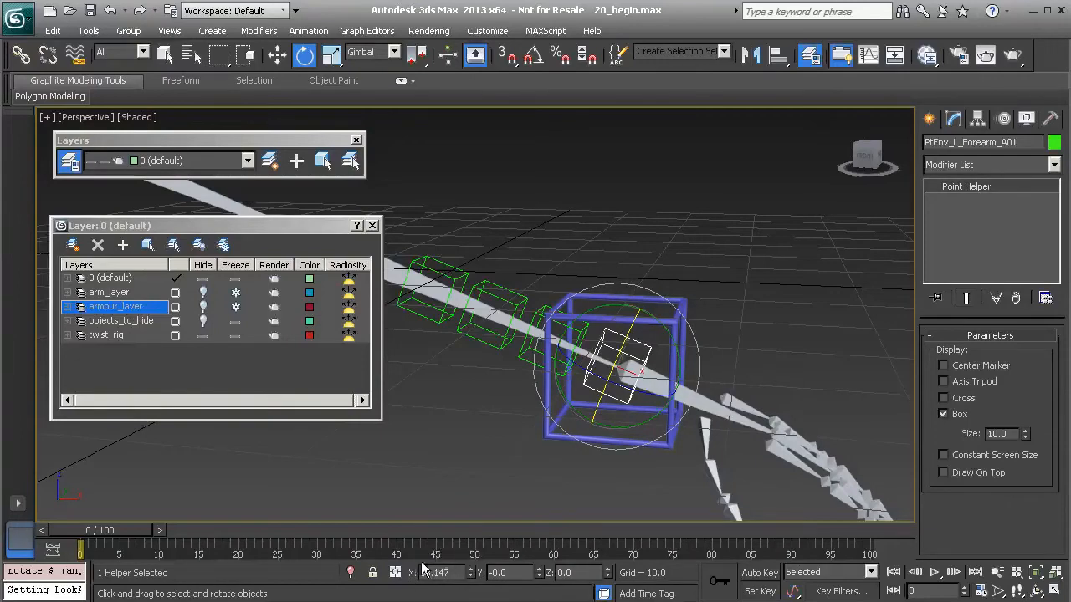
Try rotating the PtEnv_L_Forearm_A01 and PtEnv_L_Forearm_B01 helpers around X, undoing each rotation
key("ctrl+z")
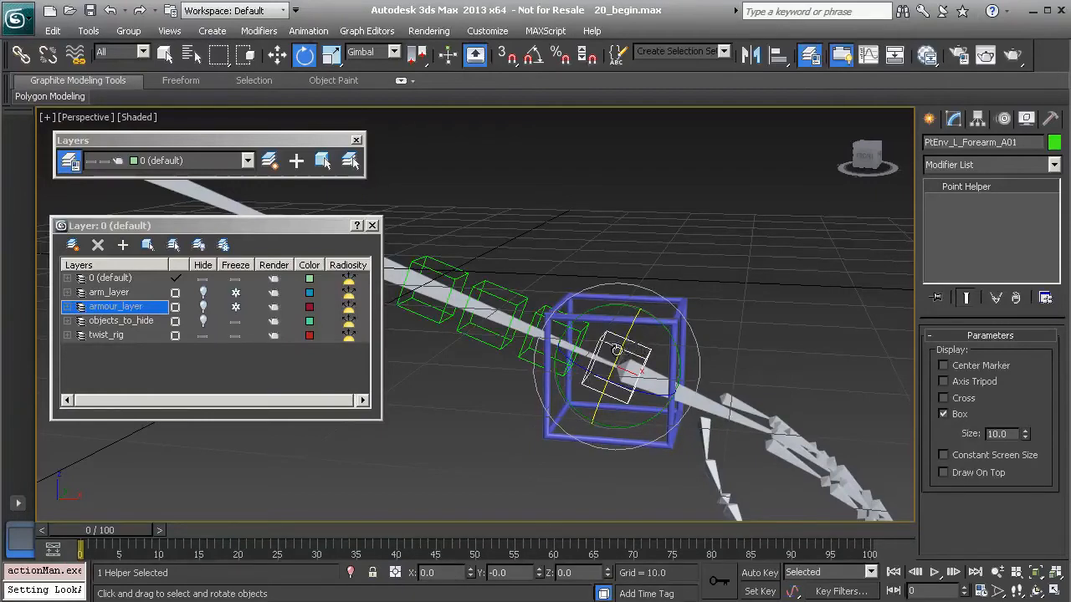
left_click_drag(627, 338, 620, 379)
key("ctrl+z")
left_click(525, 361)
mouse_move(554, 321)
left_mouse_down()
mouse_move(550, 333)
mouse_move(545, 321)
left_mouse_up()
key("ctrl+z")
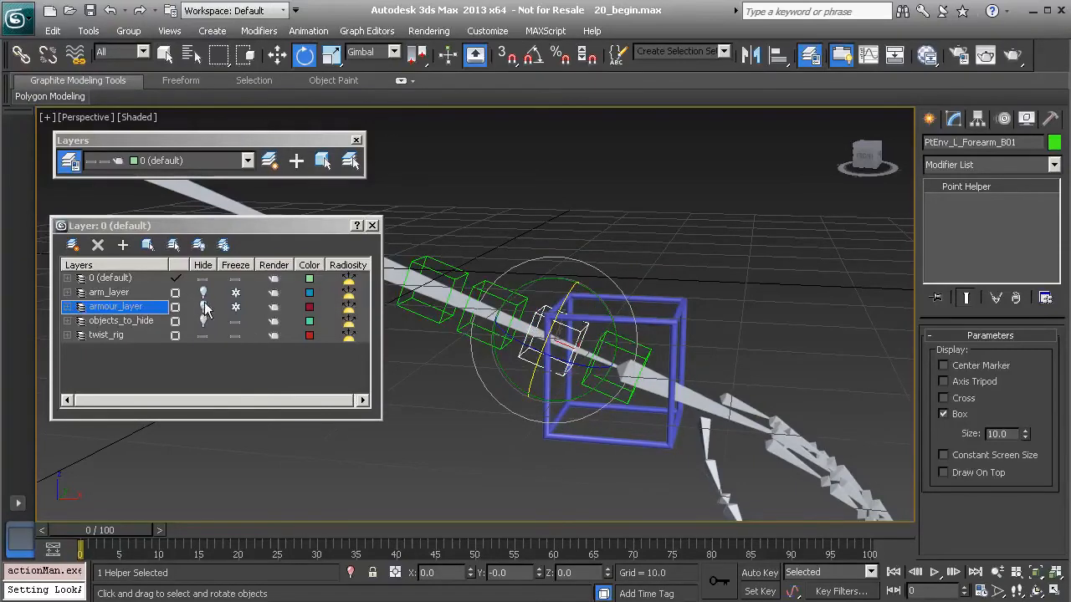
Unhide arm_layer, test-rotate the PtEnv_L_Forearm_B01 helper around X, undo the rotation, and hide the layer again
left_click(203, 292)
left_click_drag(568, 294, 543, 354)
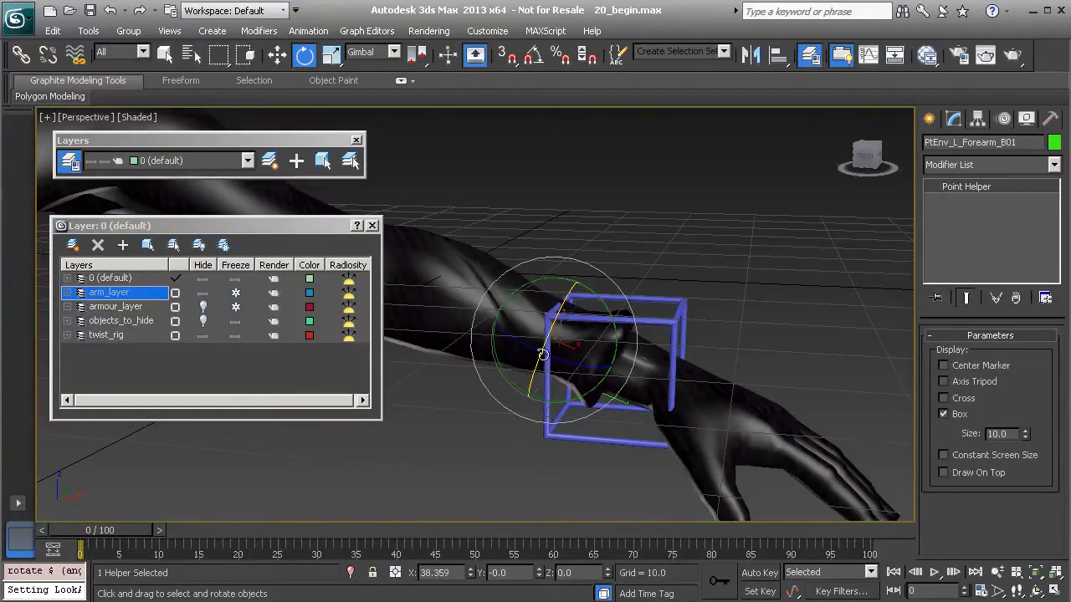
key("ctrl+z")
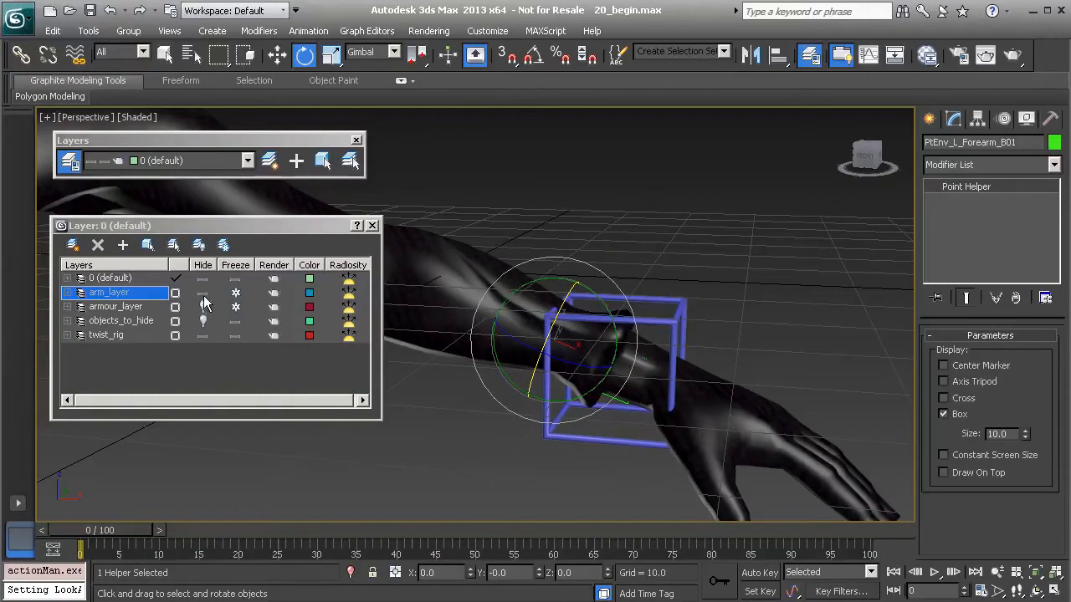
left_click(203, 295)
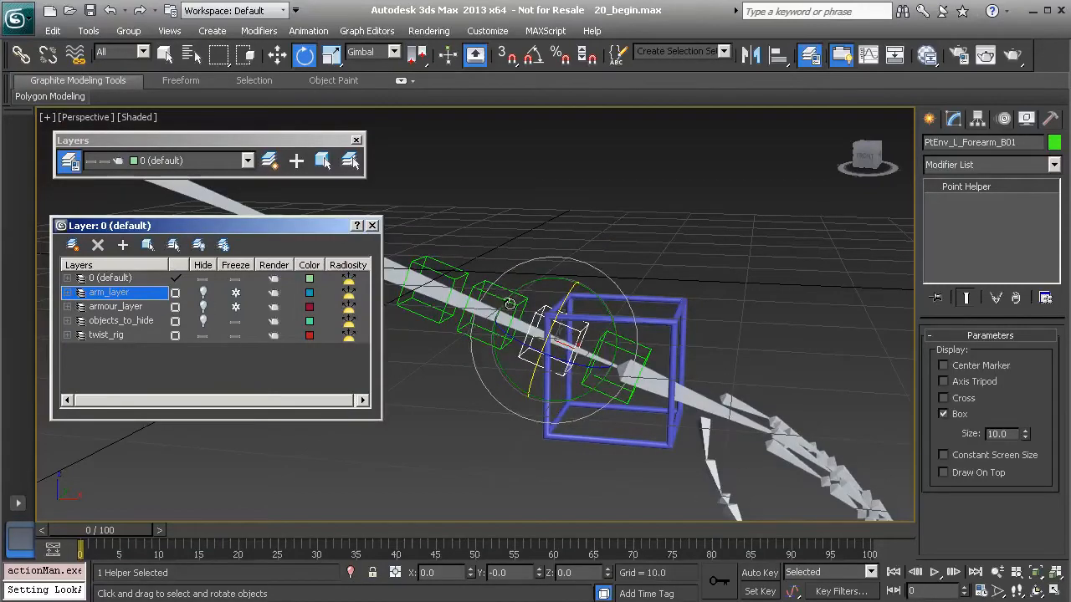
Examine the chain of PtEnv_L_Forearm point helpers along the forearm bone and at the wrist
left_click(682, 314)
middle_click_drag(701, 355, 489, 250, "alt")
key("w")
left_click(485, 247)
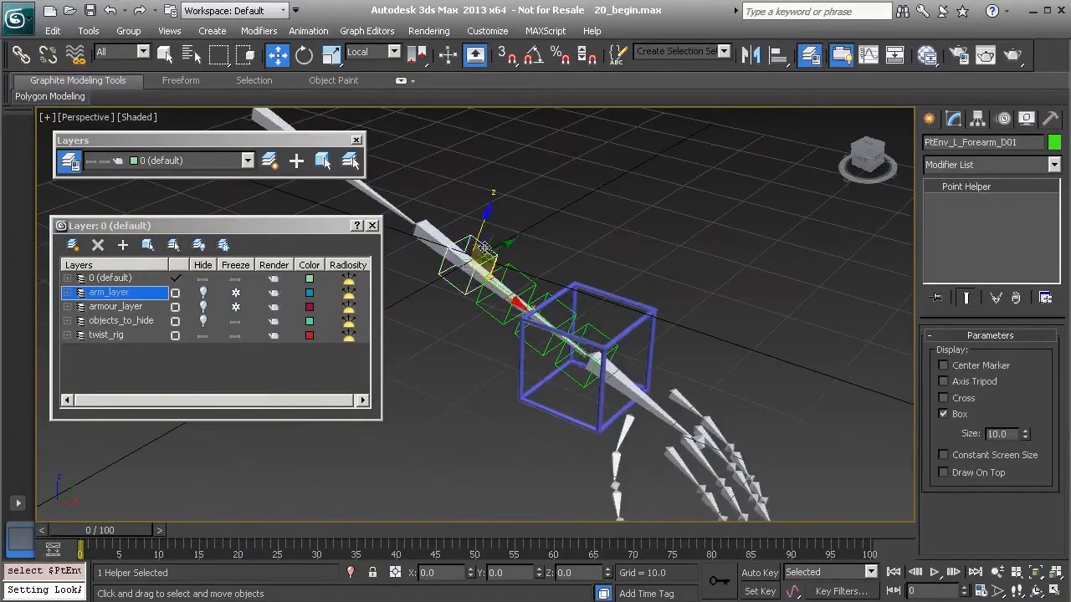
left_click(519, 276)
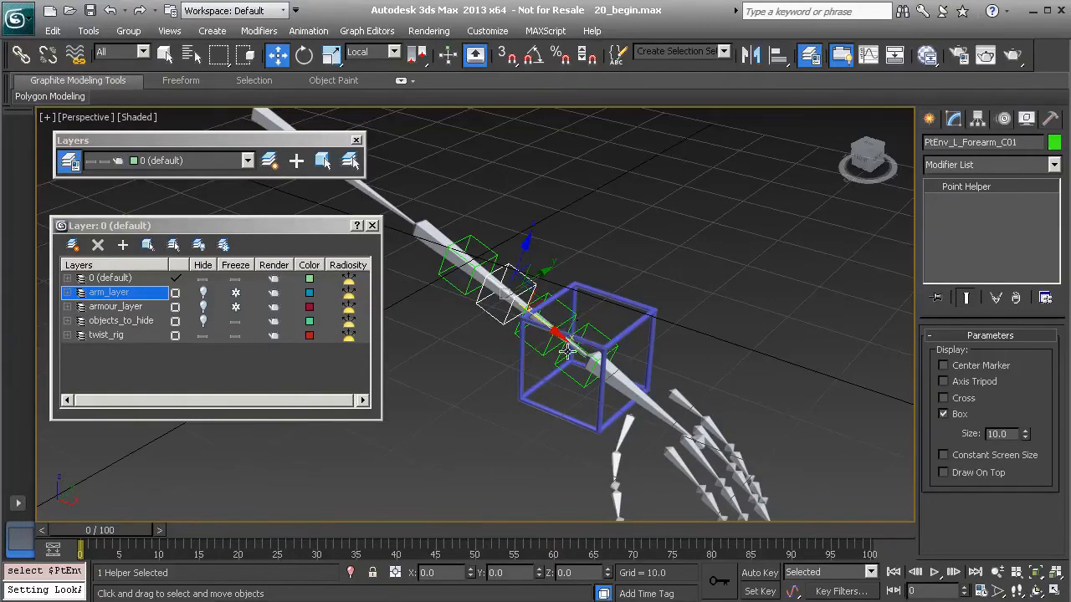
middle_click_drag(550, 350, 554, 340, "alt")
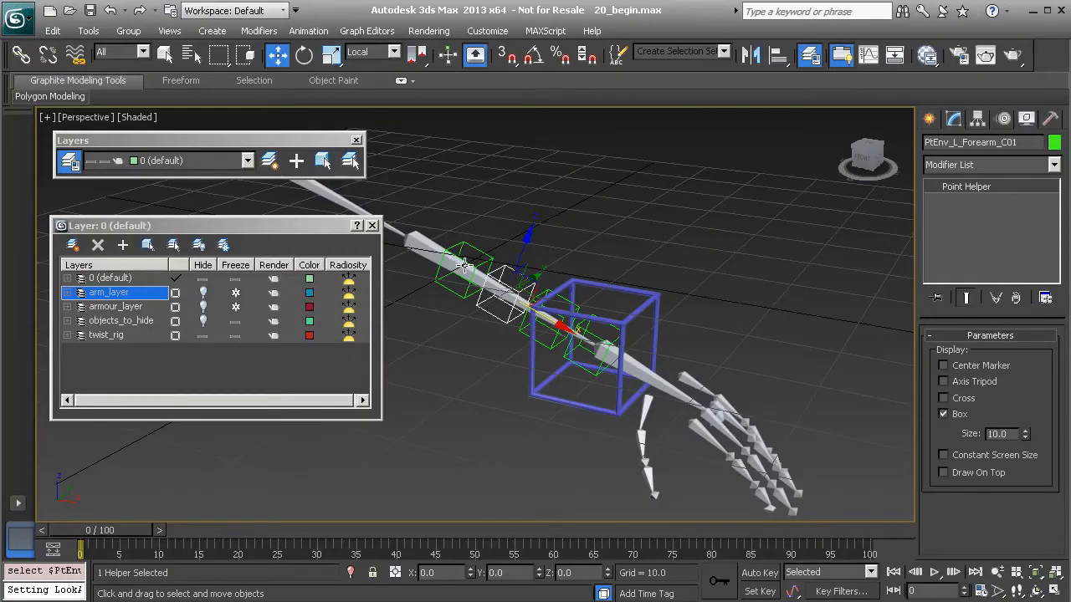
left_click(669, 270)
middle_click_drag(593, 336, 570, 358, "alt")
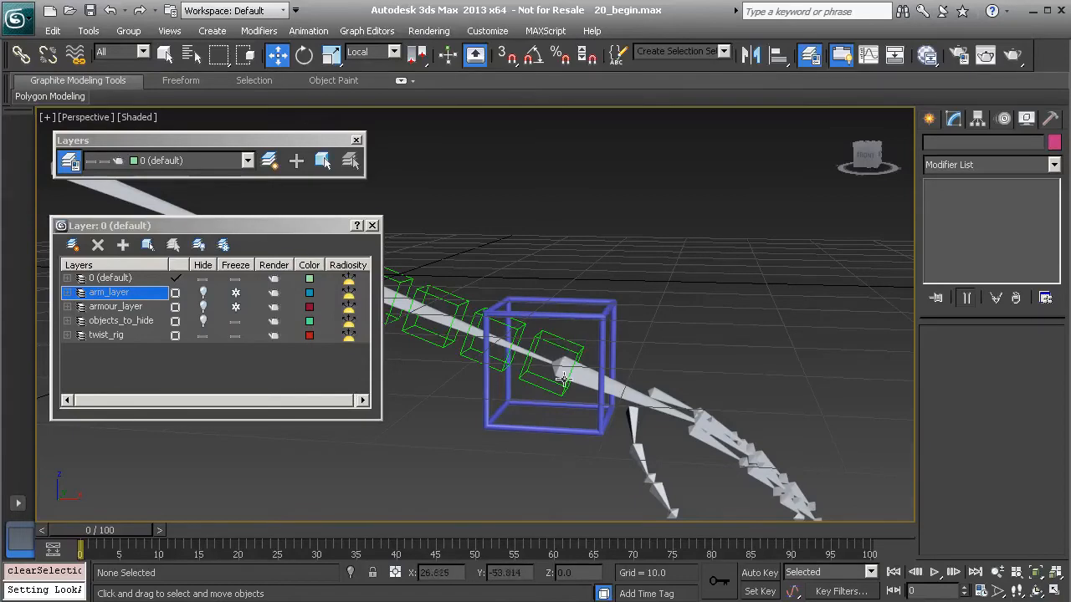
middle_click_drag(570, 368, 613, 354)
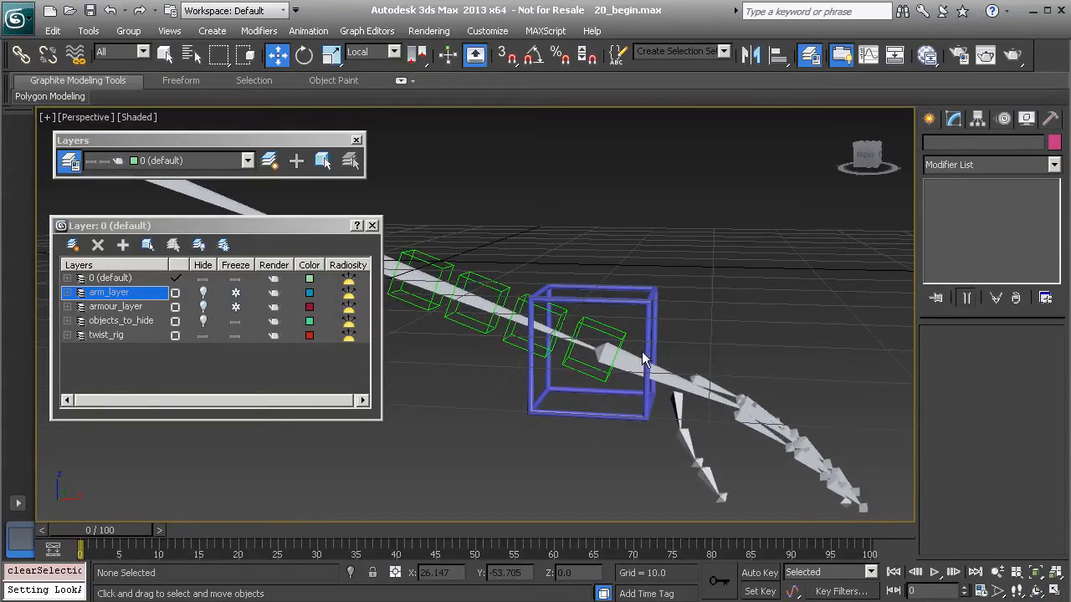
left_click(446, 266)
left_click(473, 282)
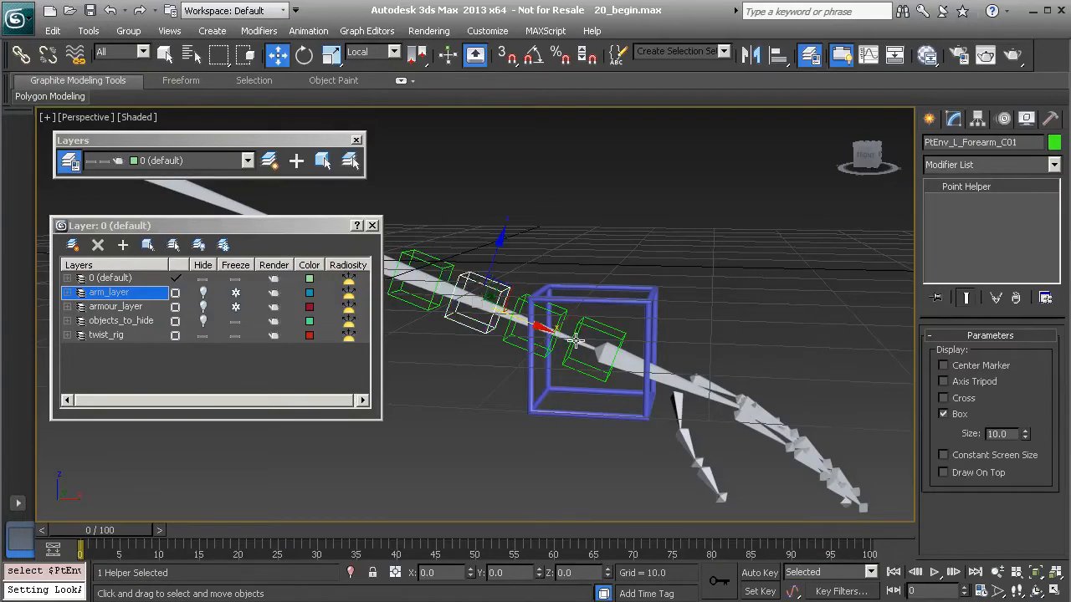
left_click(690, 311)
middle_click_drag(690, 311, 644, 310)
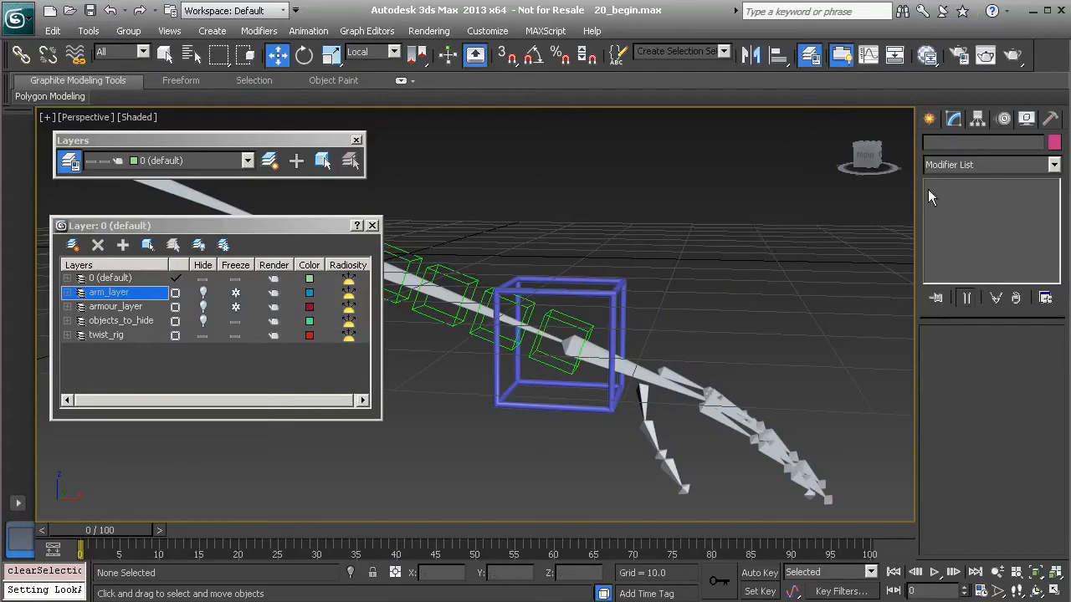
Create a Point helper above the wrist, displayed as a cross instead of a box
left_click(930, 120)
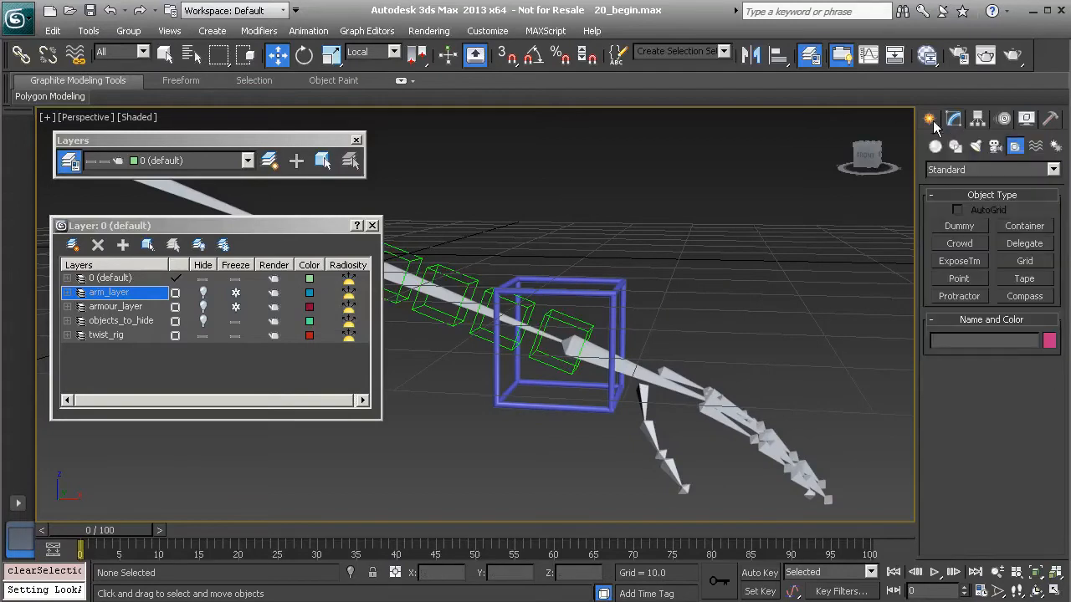
left_click(959, 279)
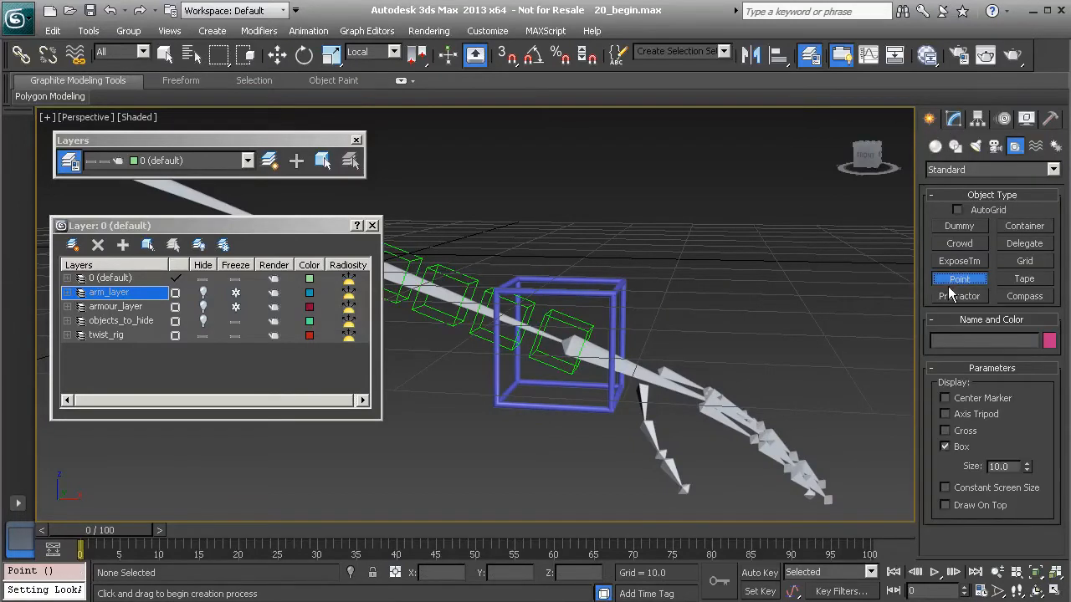
left_click(945, 443)
left_click(634, 246)
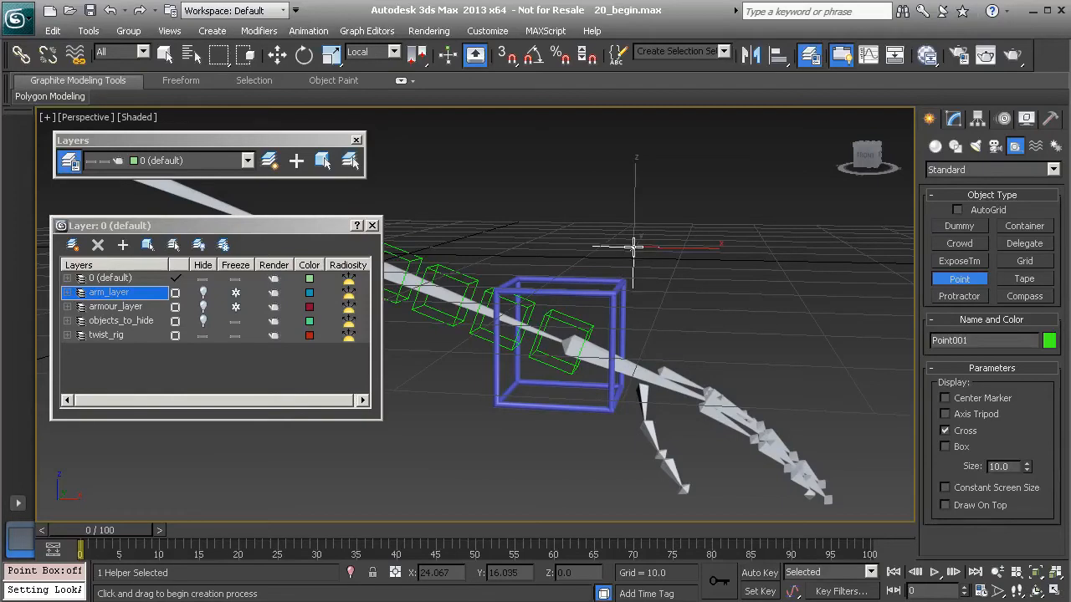
right_click(675, 226)
key("w")
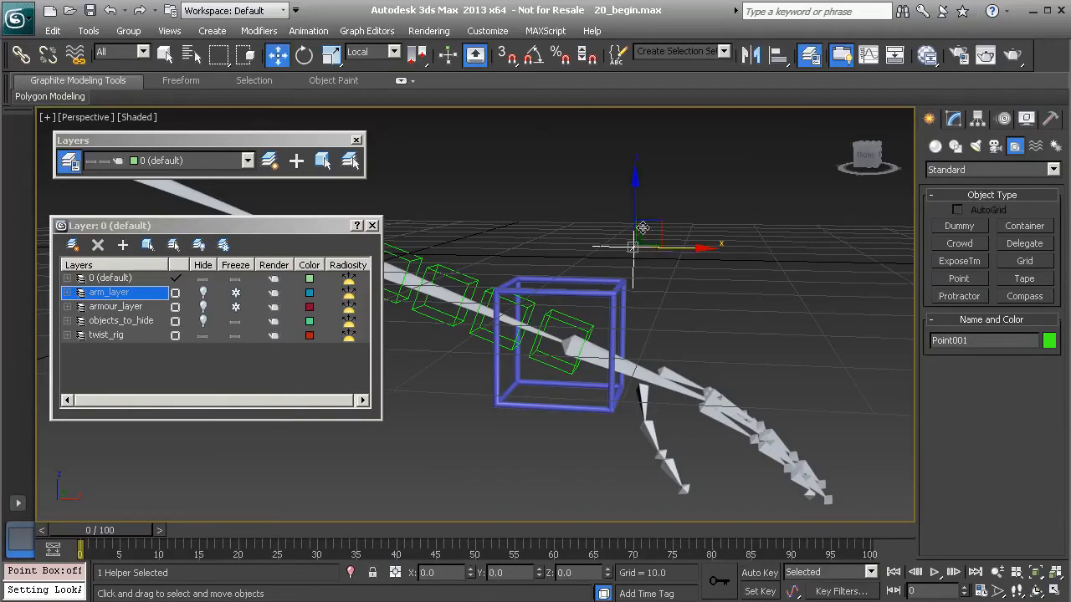
Align the new point helper to Bn_L_Wrist01 in X, Y and Z position by pivot point and in X, Y and Z orientation
key("alt+a")
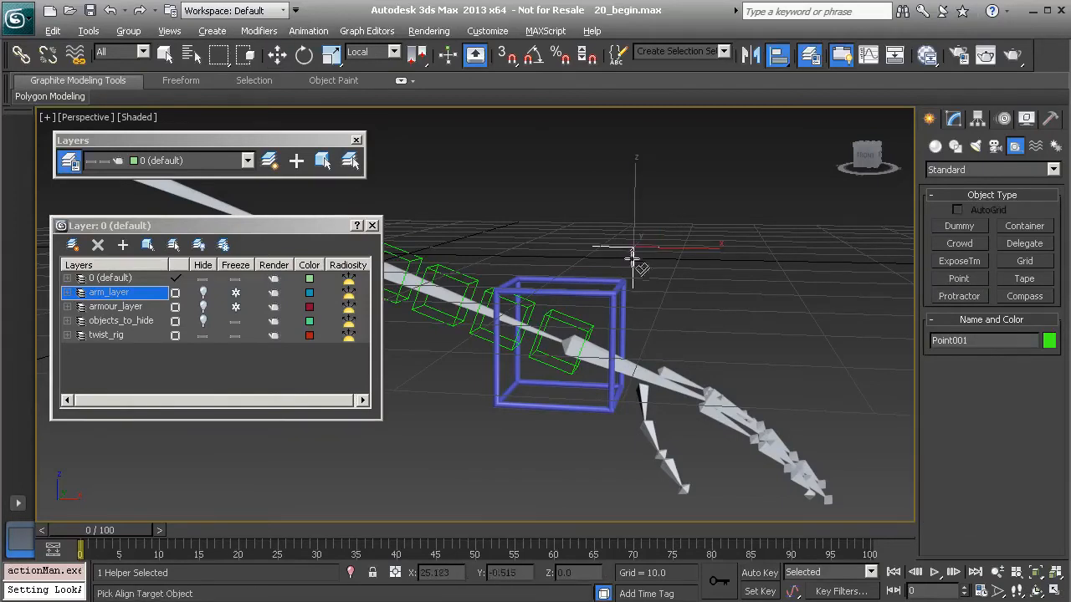
left_click(599, 359)
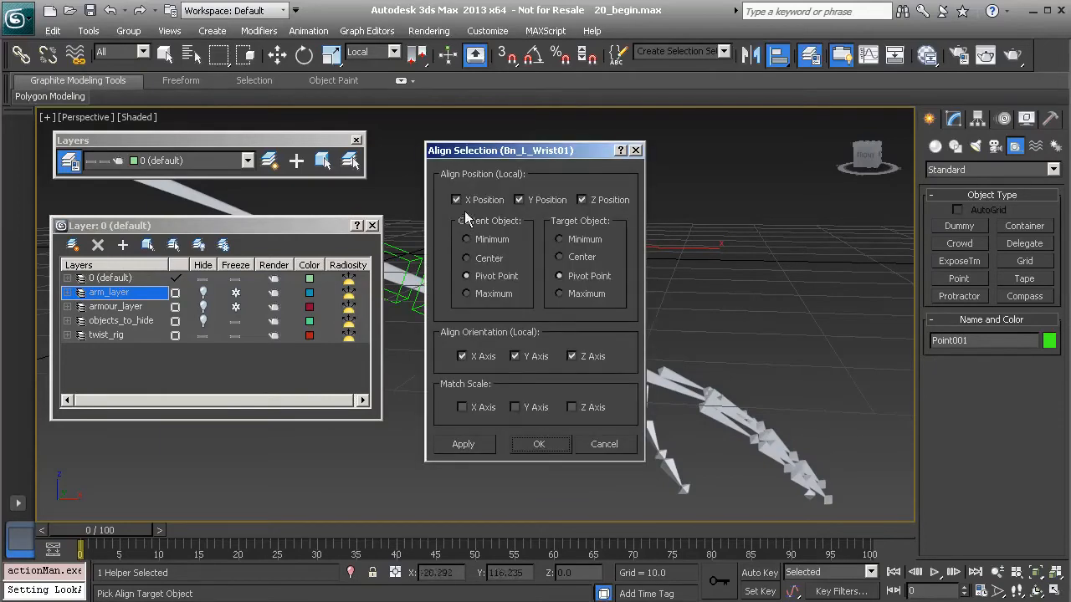
left_click(540, 444)
Link the wrist point helper to the forearm bone as its parent
scroll(564, 368, "up", 5)
mouse_move(579, 346)
middle_mouse_down("alt")
mouse_move(576, 362)
mouse_move(584, 346)
middle_mouse_up("alt")
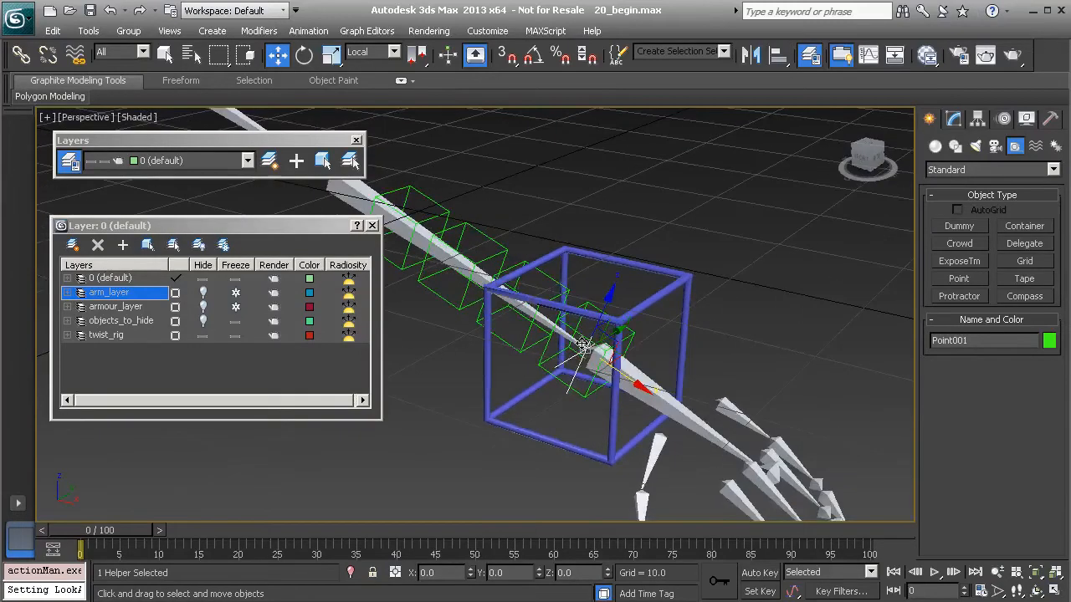
left_click(21, 55)
middle_click_drag(478, 327, 544, 334, "alt")
left_click_drag(570, 405, 356, 203)
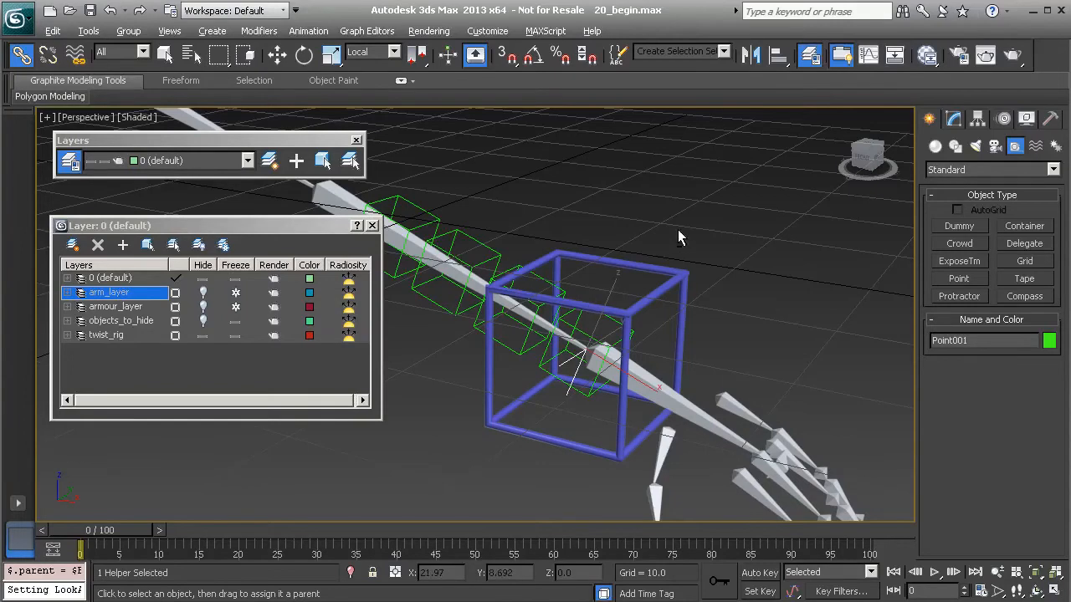
Freeze the wrist point helper's transforms and rename it PtTwist_L_Wrist01
right_click(638, 207, "alt")
left_click(575, 150)
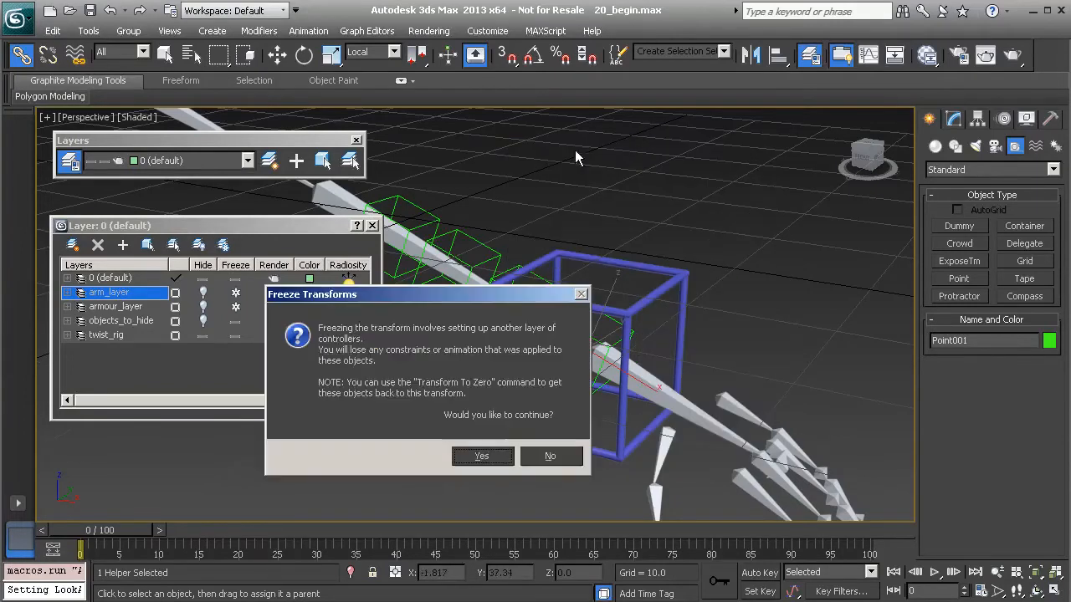
left_click(483, 455)
left_click_drag(984, 342, 947, 353)
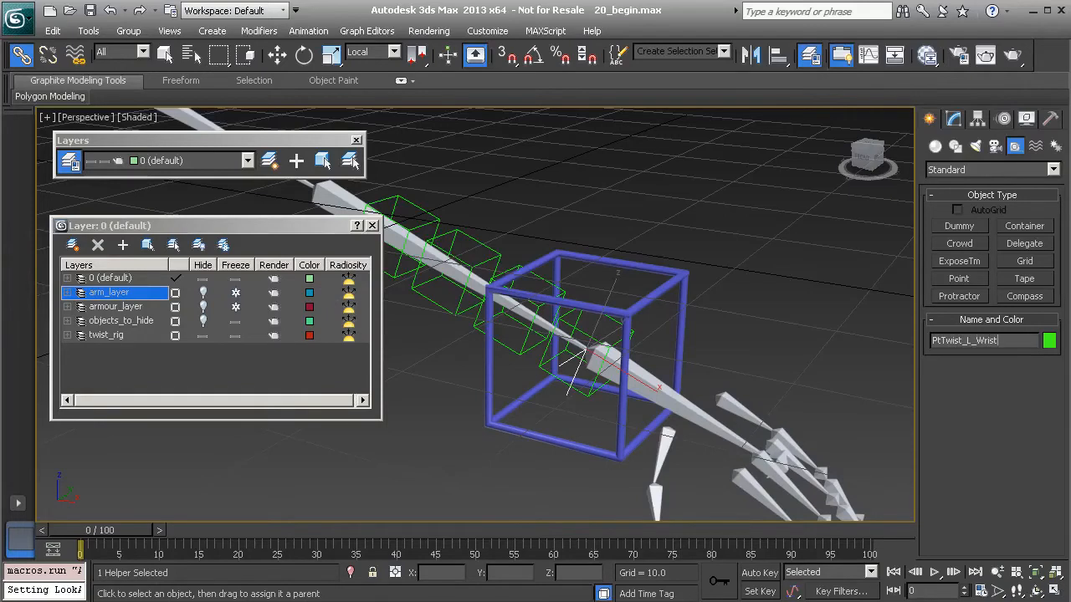
Examine the PtTwist_L_Wrist01 helper's position and local axes at the wrist from several angles
middle_click_drag(619, 316, 538, 298, "alt")
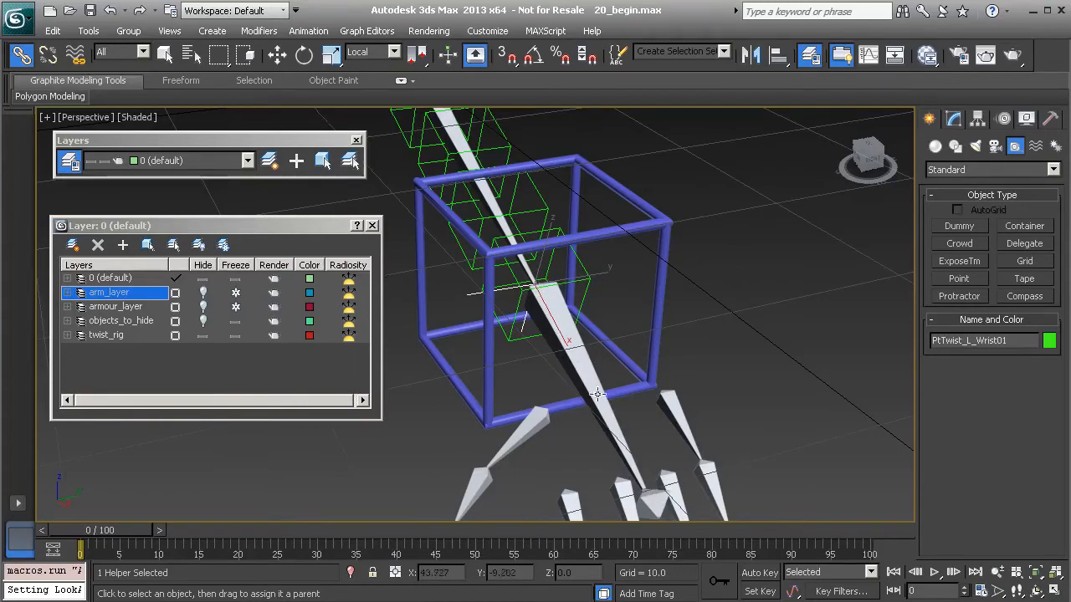
middle_click_drag(519, 302, 538, 284, "alt")
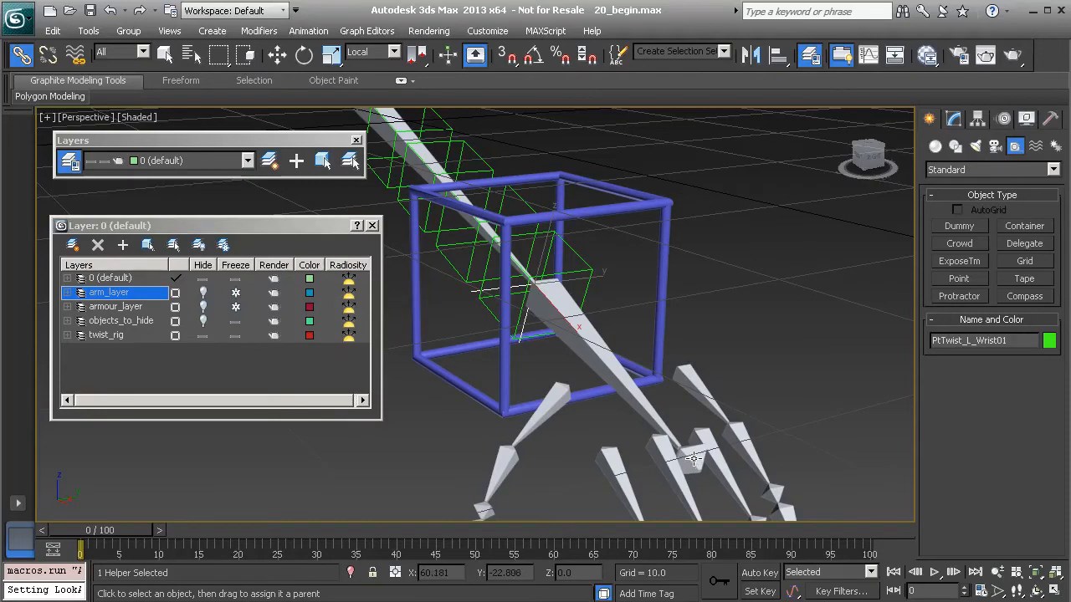
middle_click_drag(543, 338, 505, 296, "alt")
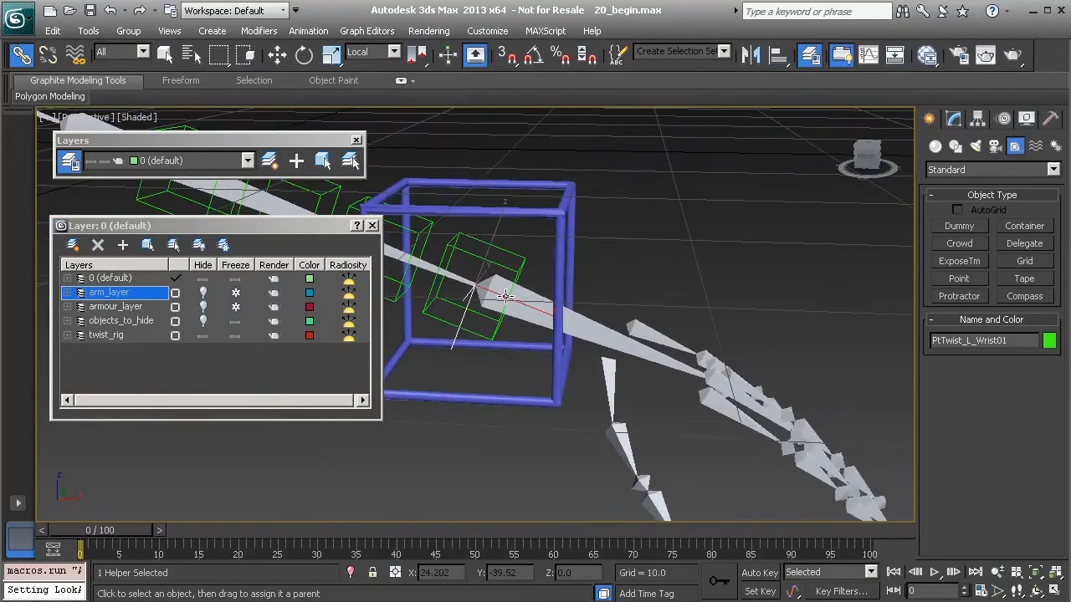
middle_click_drag(531, 262, 485, 287, "alt")
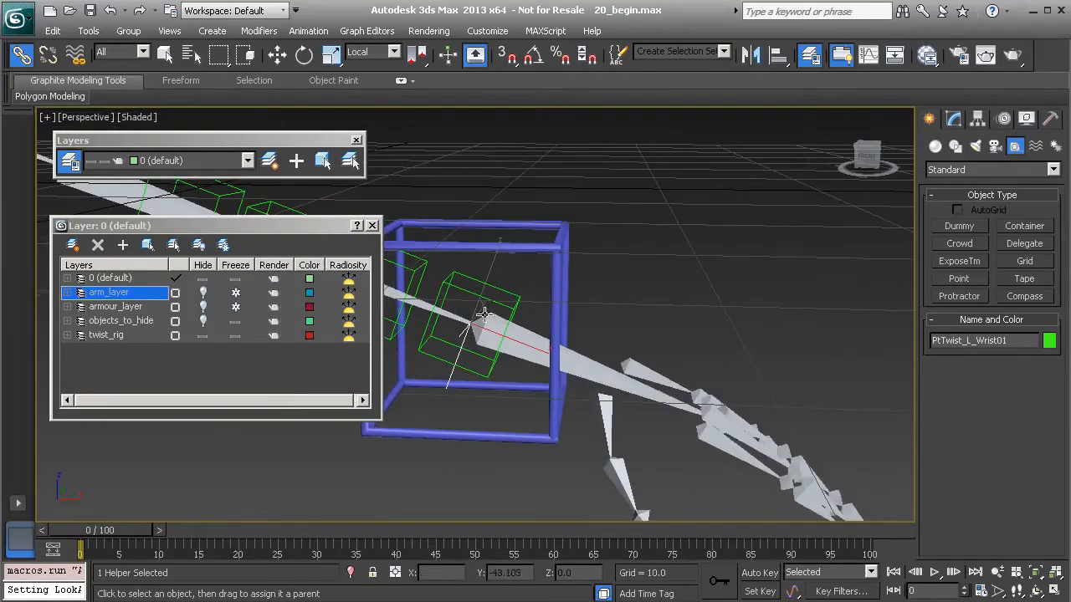
key("w")
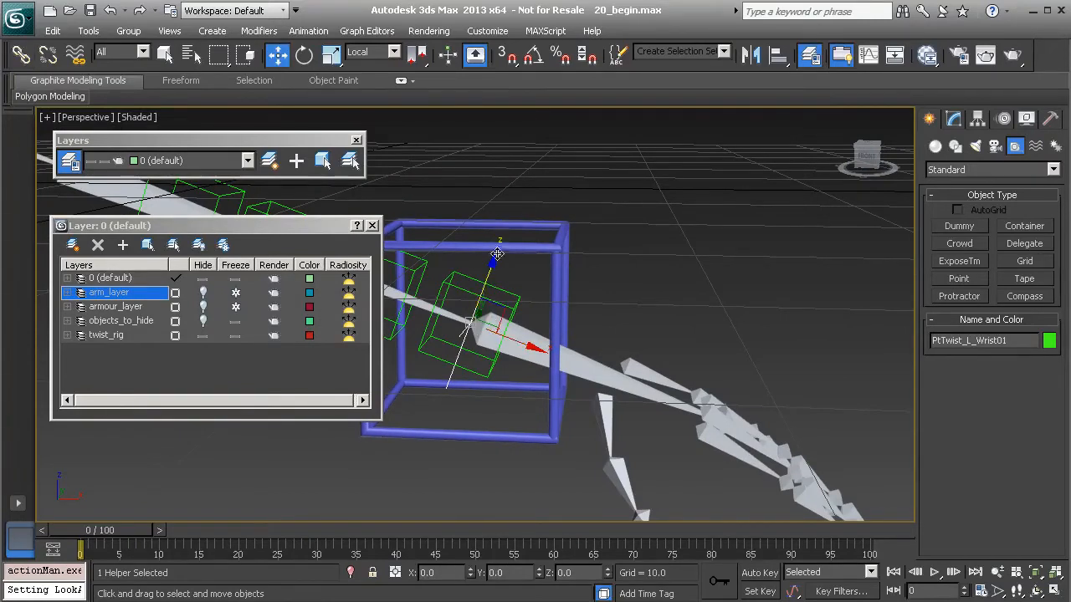
middle_click_drag(628, 243, 555, 221, "alt")
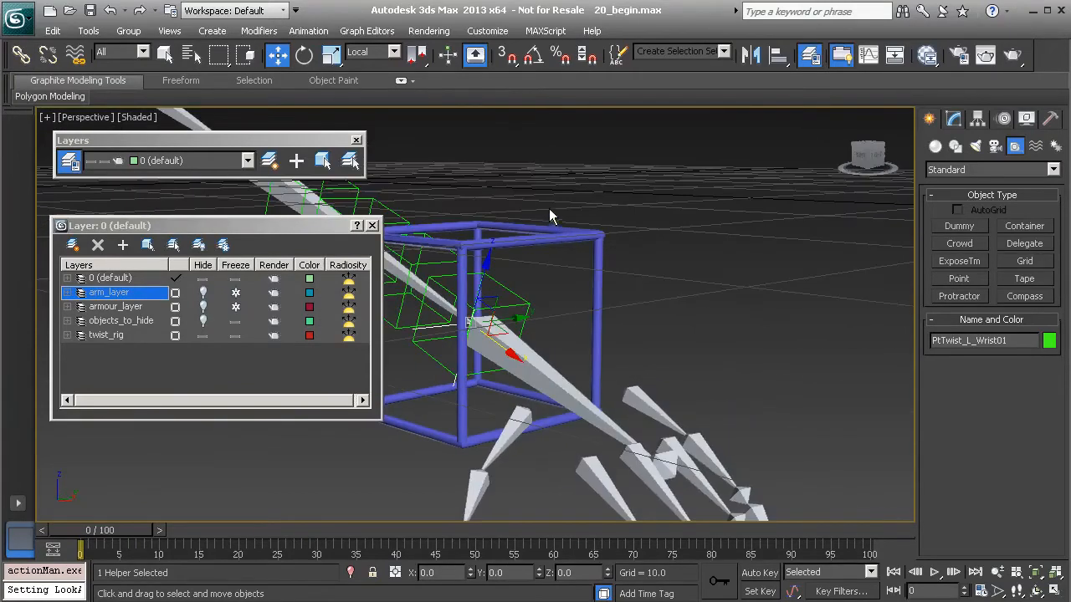
middle_click_drag(487, 283, 416, 349, "alt")
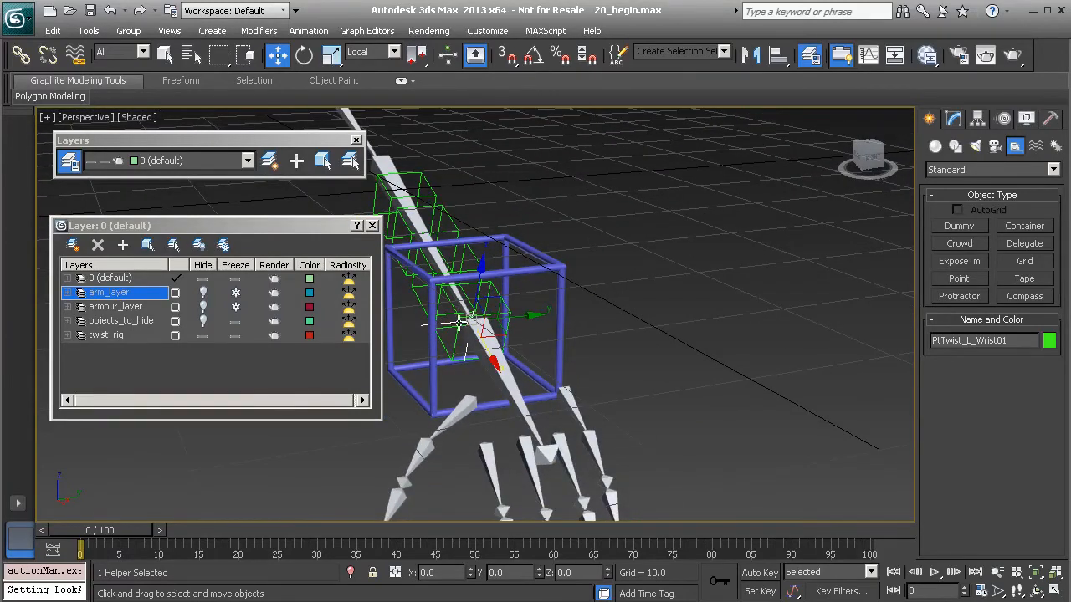
middle_click_drag(459, 322, 514, 308, "alt")
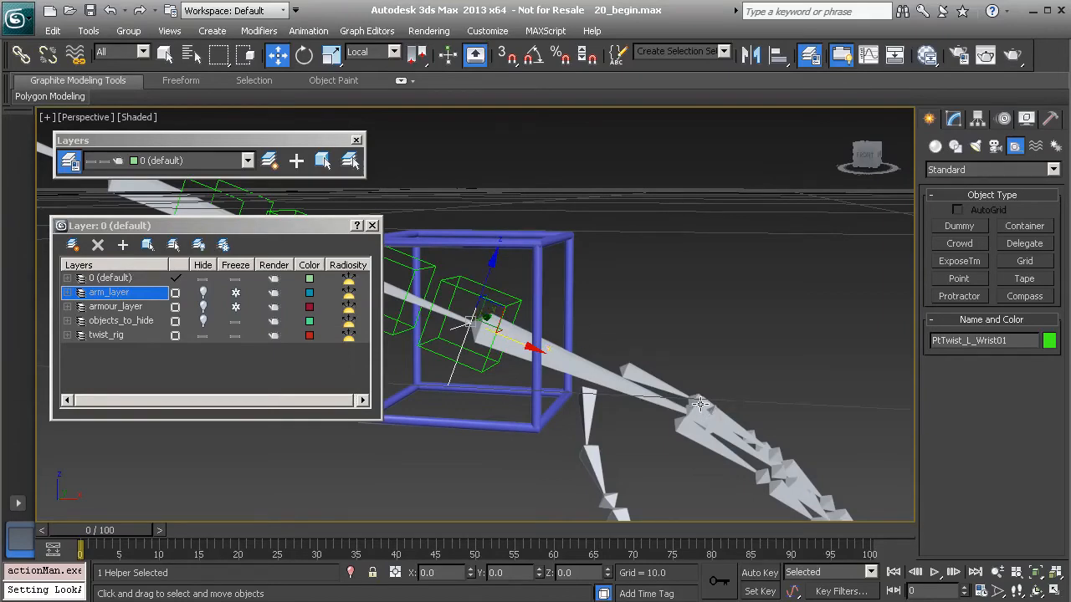
Save the scene, then clone PtTwist_L_Wrist01 upward along its local Z axis as a copy named PtUpVct_L_Wrist01
key("ctrl+s")
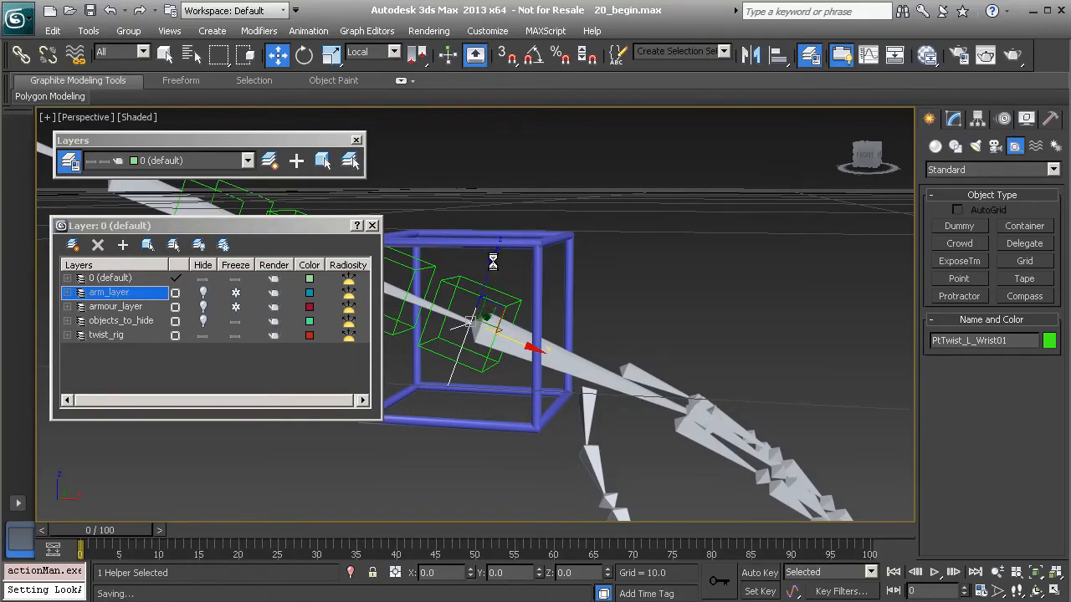
left_click_drag(492, 262, 548, 115, "shift")
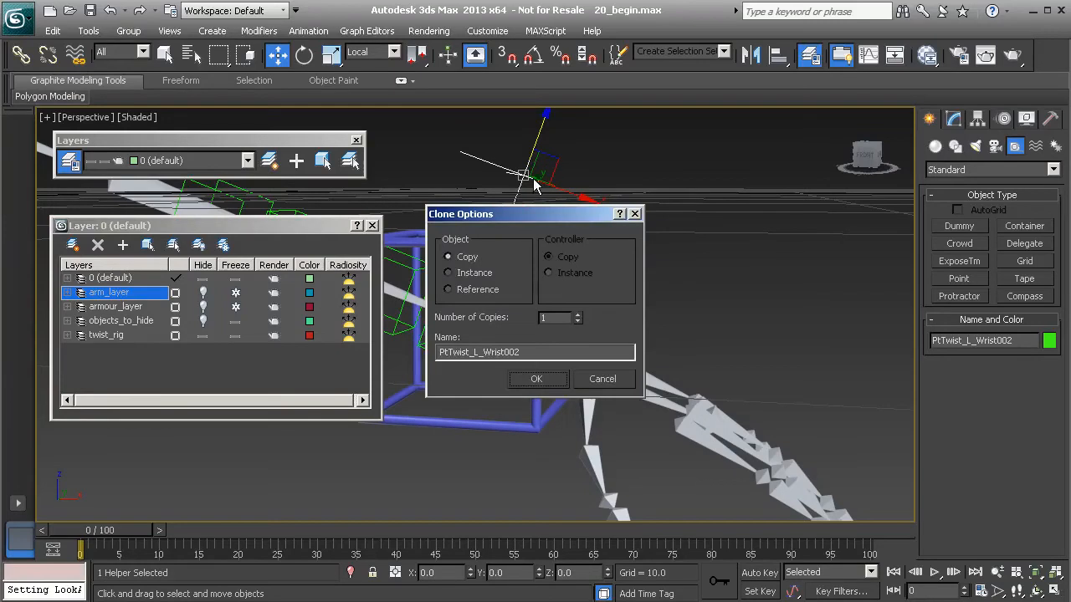
left_click_drag(471, 349, 469, 361)
type("UpVct")
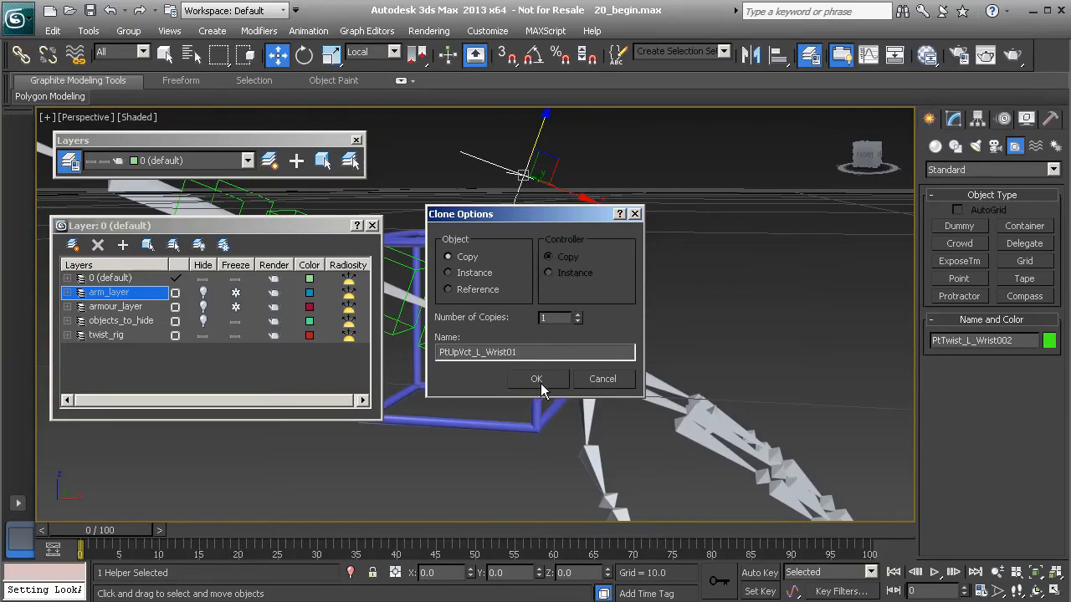
left_click(540, 381)
Change the PtUpVct_L_Wrist01 helper's display from cross to box
middle_click_drag(586, 259, 615, 267)
left_click(955, 118)
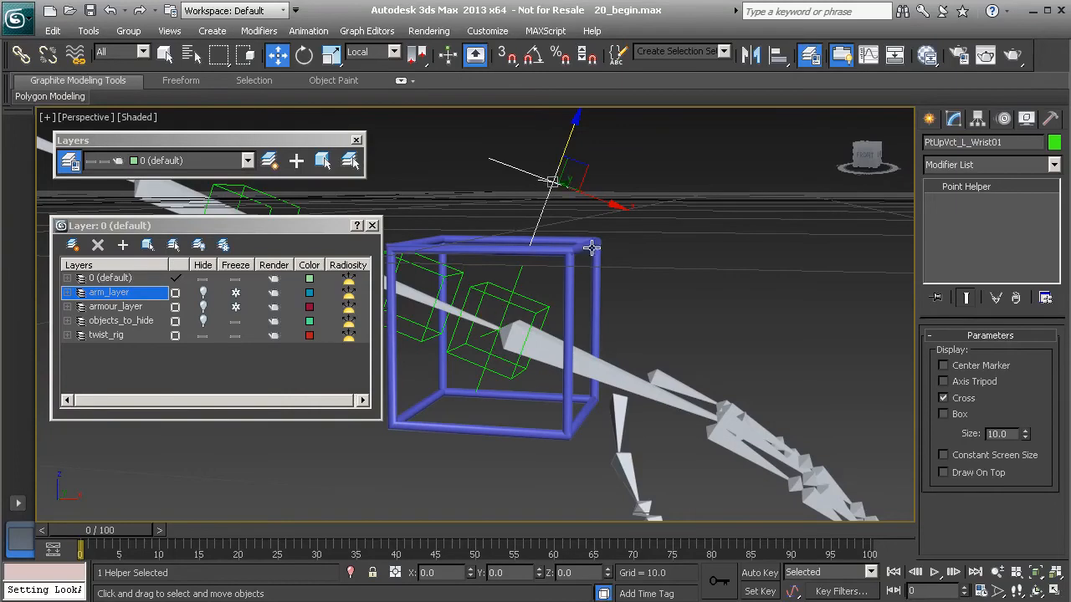
left_click(948, 397)
left_click(946, 414)
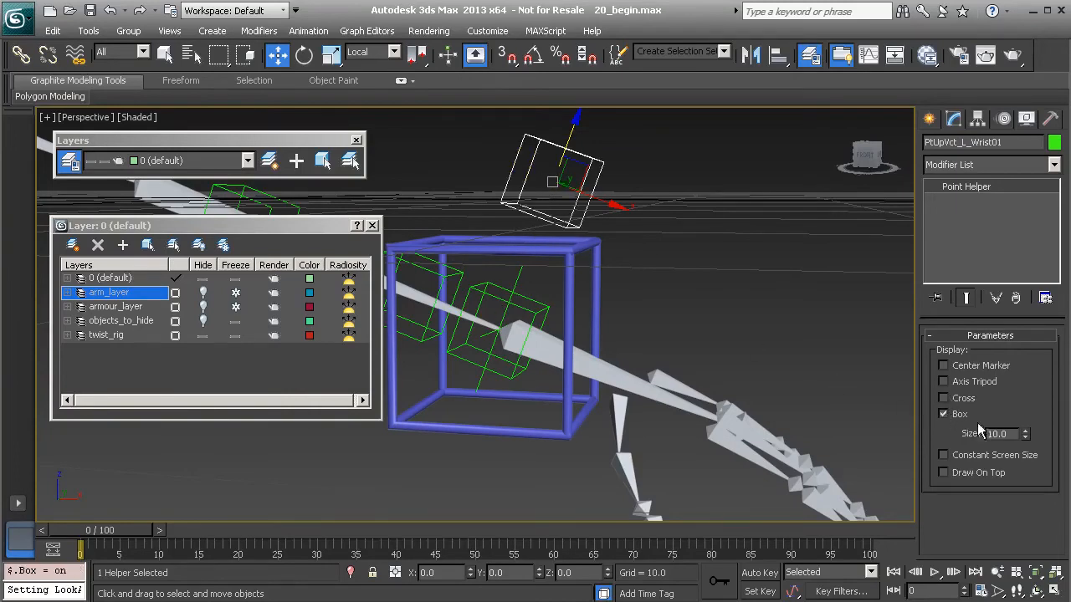
Set the box size of the PtUpVct_L_Wrist01 helper to 5
left_click(989, 433)
type("5")
key("Return")
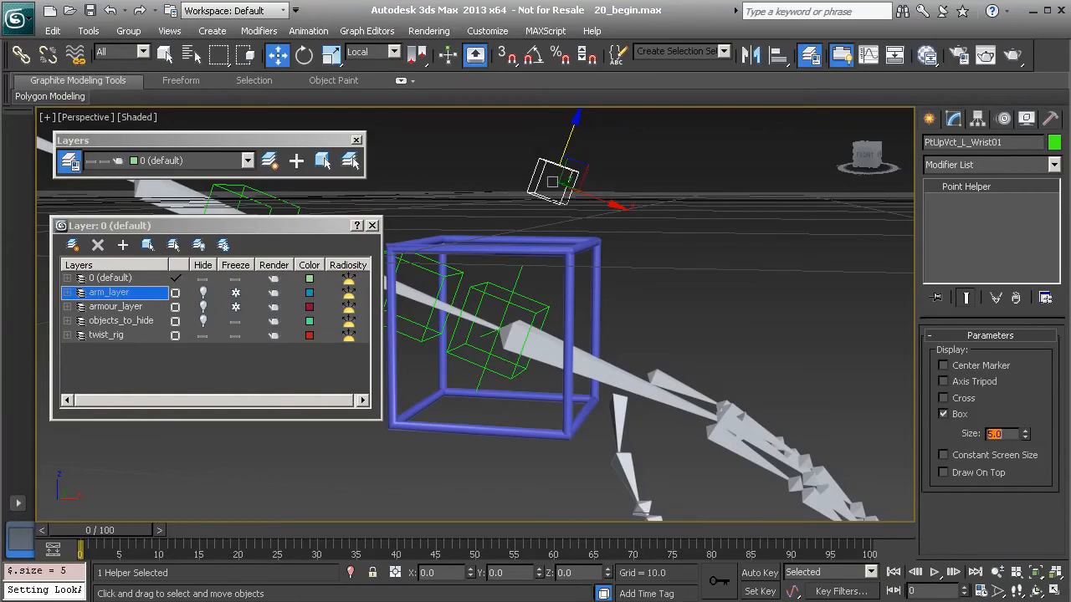
Link PtUpVct_L_Wrist01 as a child of the blue box-shaped Anim_L_Arm01 wrist control, then clear the selection
left_click(21, 56)
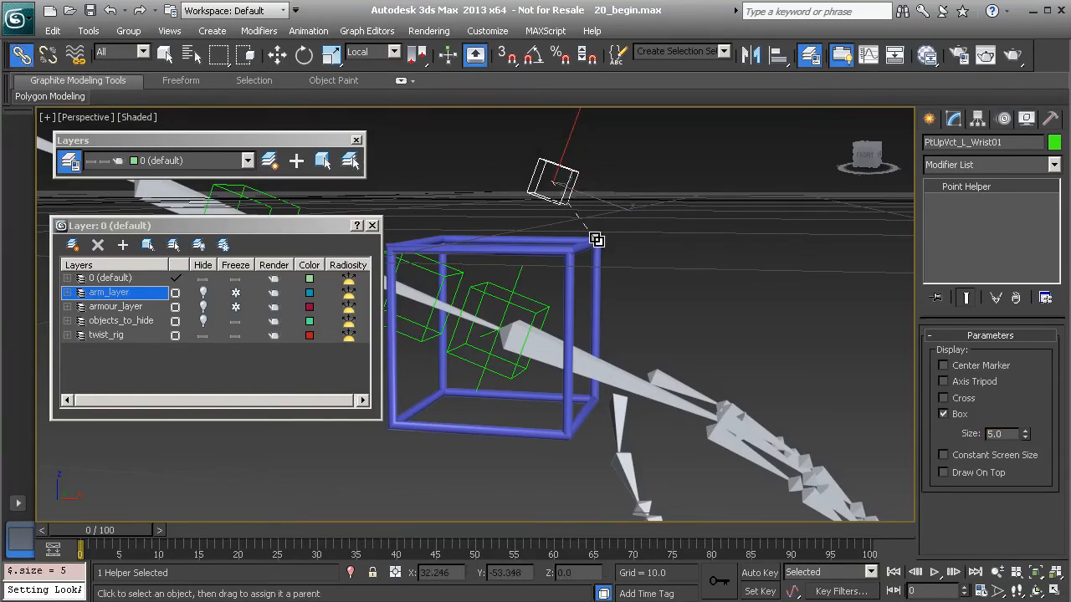
left_click_drag(591, 243, 592, 242)
middle_click_drag(582, 267, 617, 257)
key("ctrl+d")
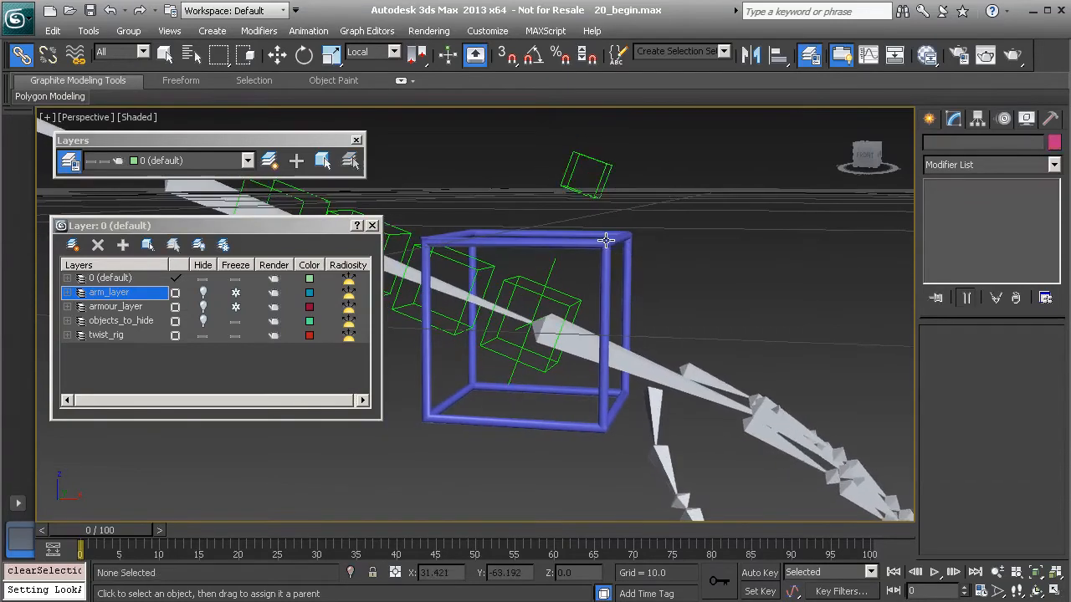
Try rotating the Anim_L_Arm01 control to test the link to the up-vector helper, then cancel the rotation
key("e")
left_click(602, 242)
left_click_drag(548, 283, 506, 355)
key("ctrl+z")
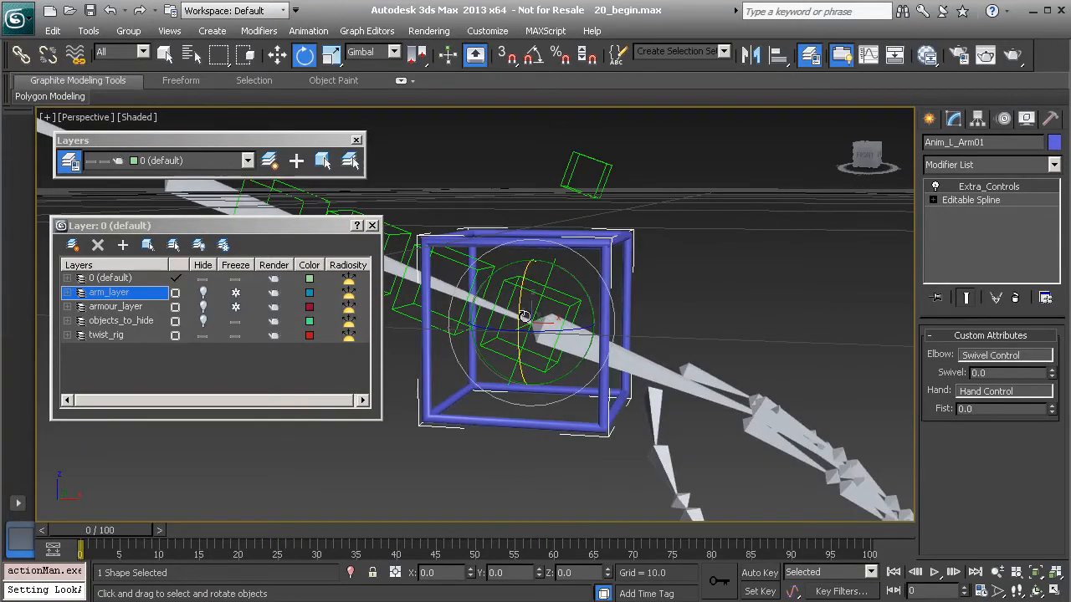
left_click_drag(545, 277, 486, 420)
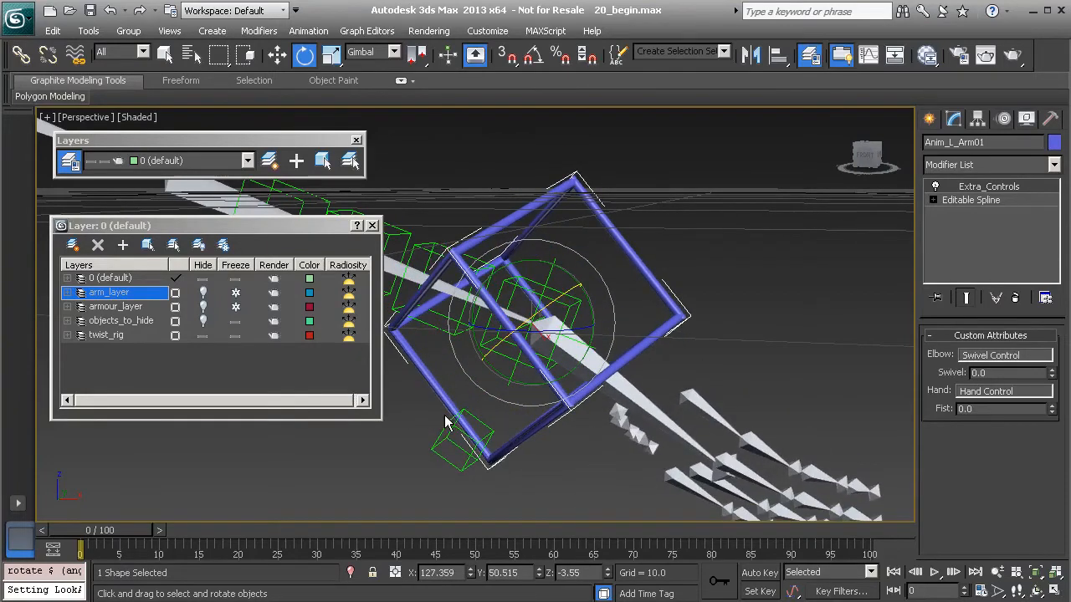
right_click(444, 403)
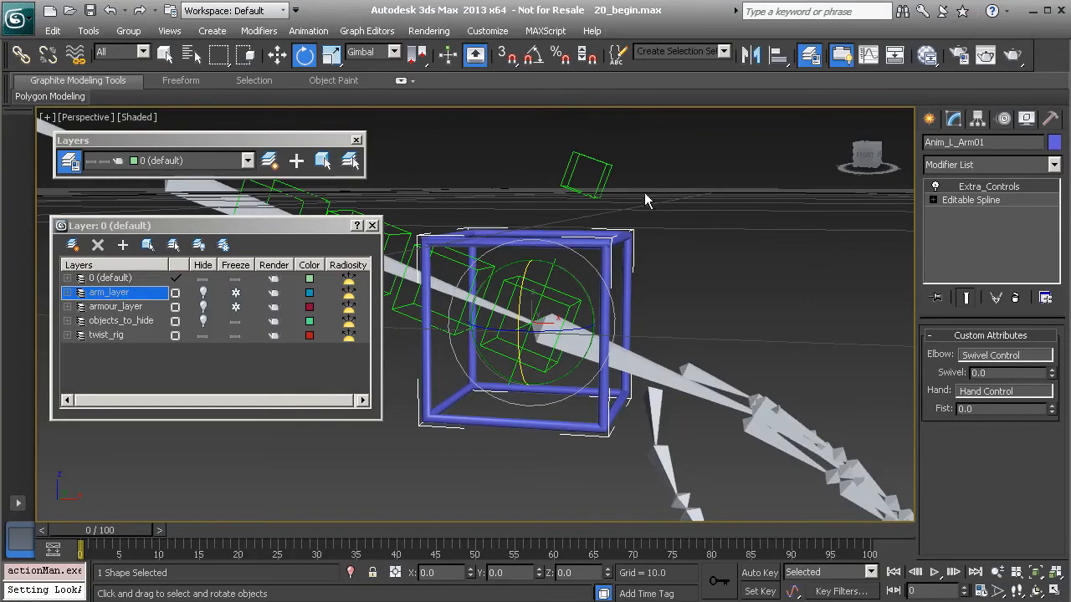
Freeze the transforms of the PtUpVct_L_Wrist01 helper
left_click(601, 187)
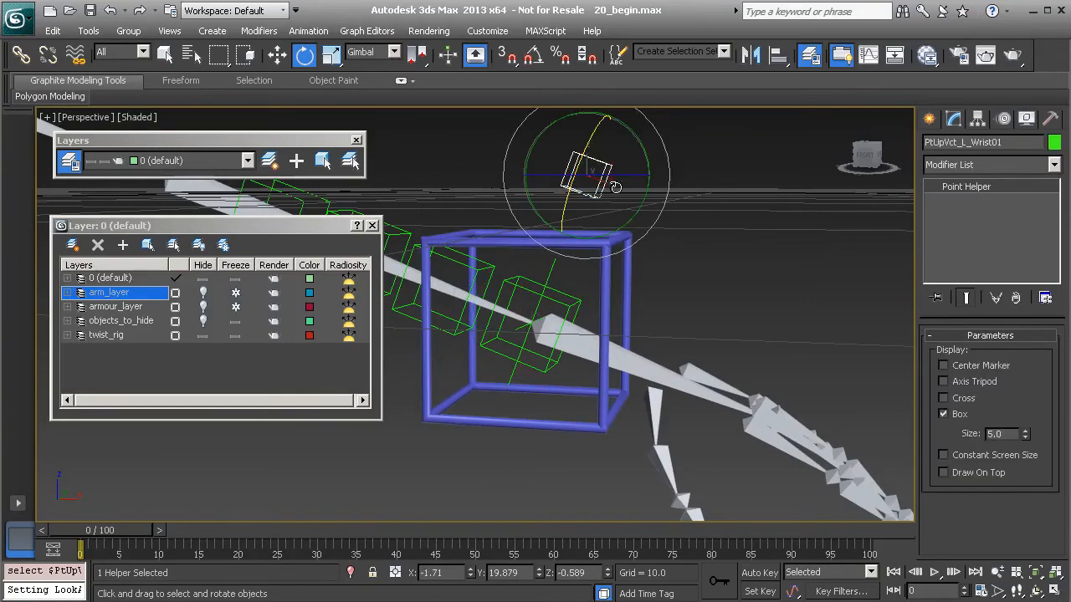
right_click(703, 220, "alt")
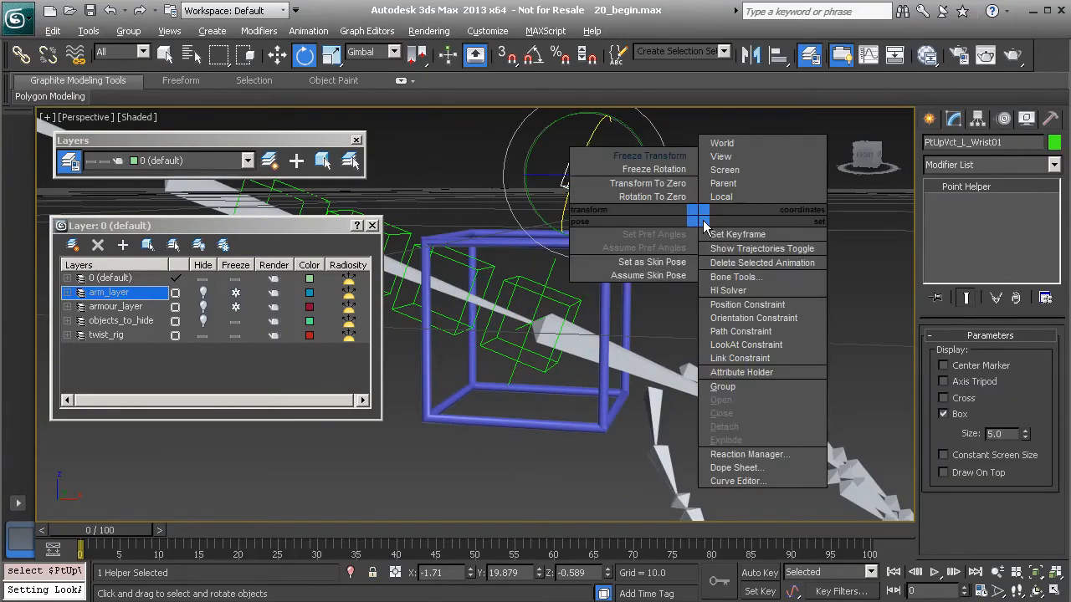
left_click(649, 170)
left_click(484, 456)
Move PtUpVct_L_Wrist01 away as a test of the frozen transforms, then return it with Transform To Zero
middle_click_drag(486, 455, 609, 313, "alt")
key("w")
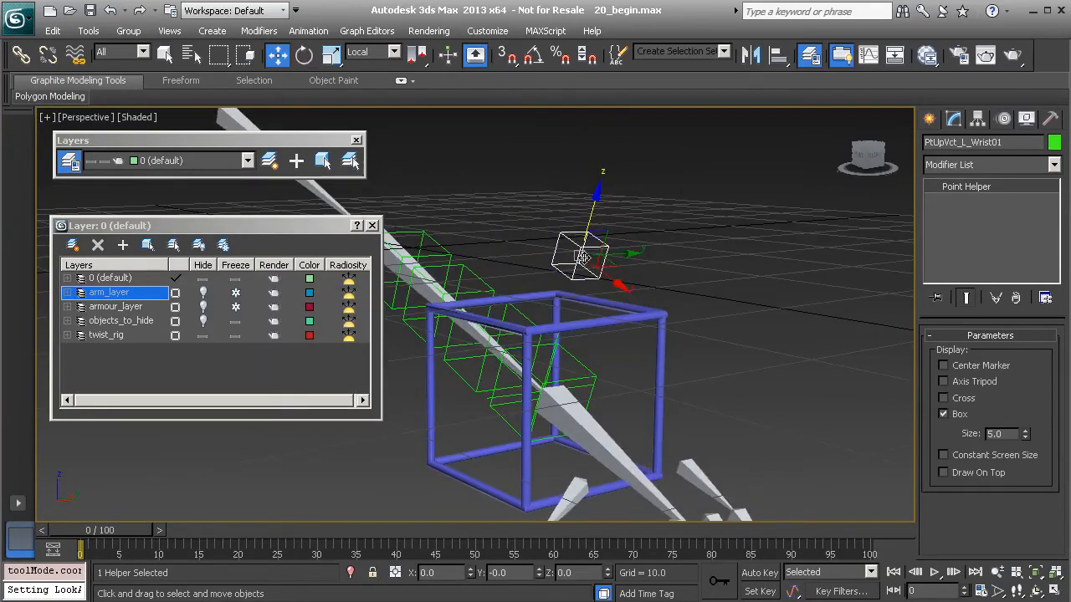
right_click(667, 255, "alt")
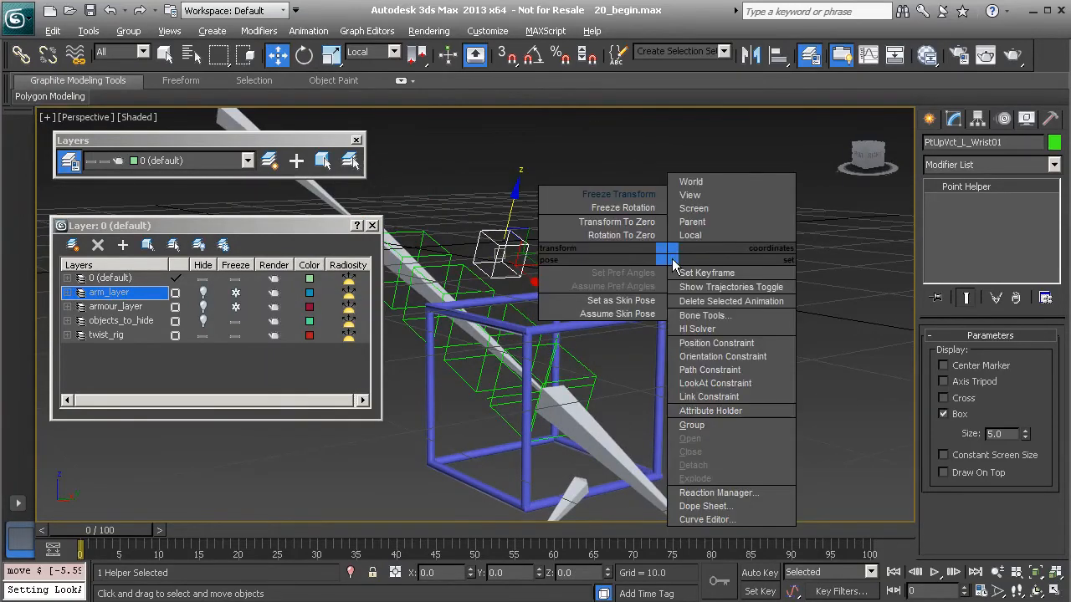
left_click(616, 222)
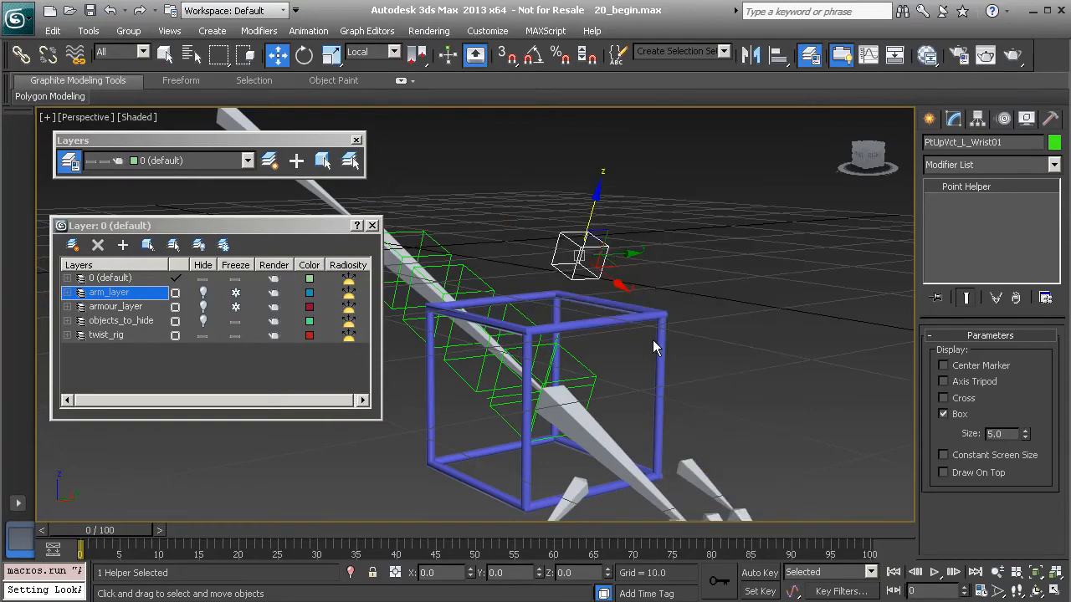
Add a LookAt constraint to the PtTwist_L_Wrist01 helper with the hand's end bone Nub_L_Hand01 as its target
middle_click_drag(648, 343, 646, 319, "alt")
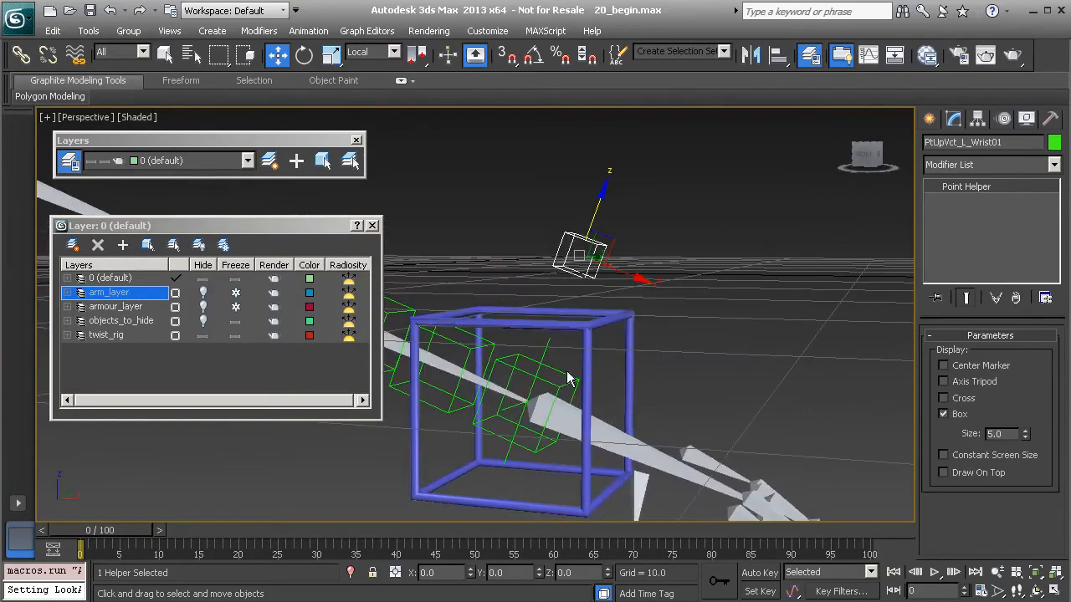
middle_click_drag(604, 355, 543, 331, "alt")
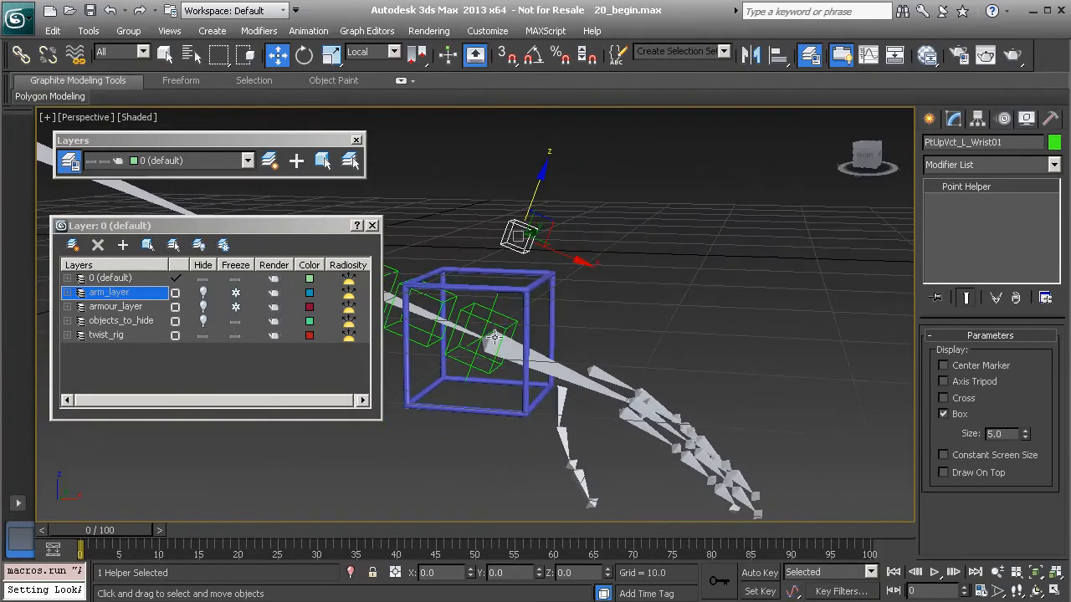
scroll(502, 334, "up", 3)
left_click(503, 298)
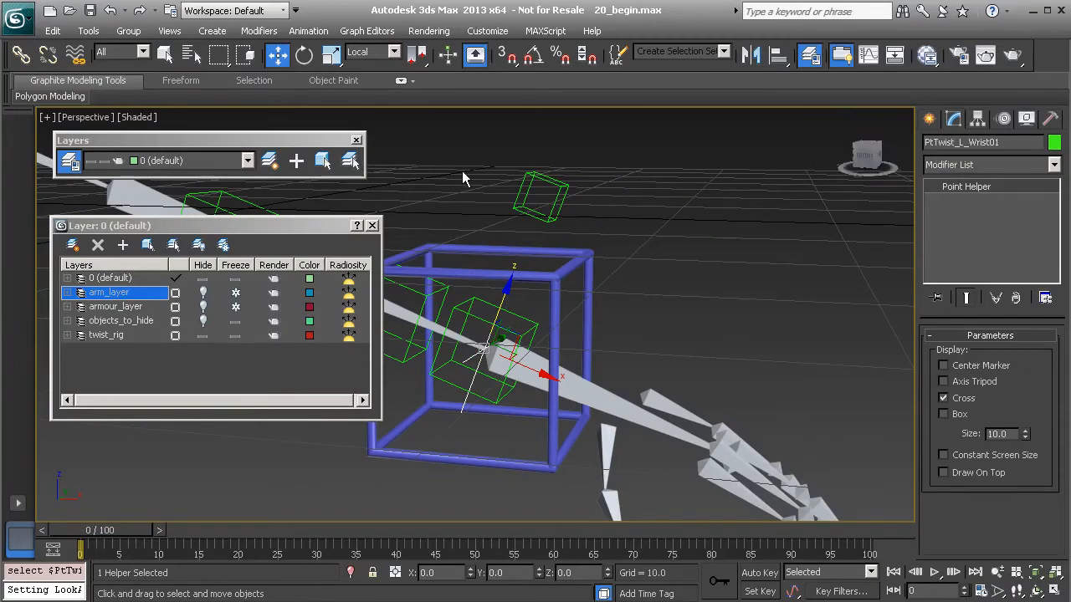
left_click(311, 31)
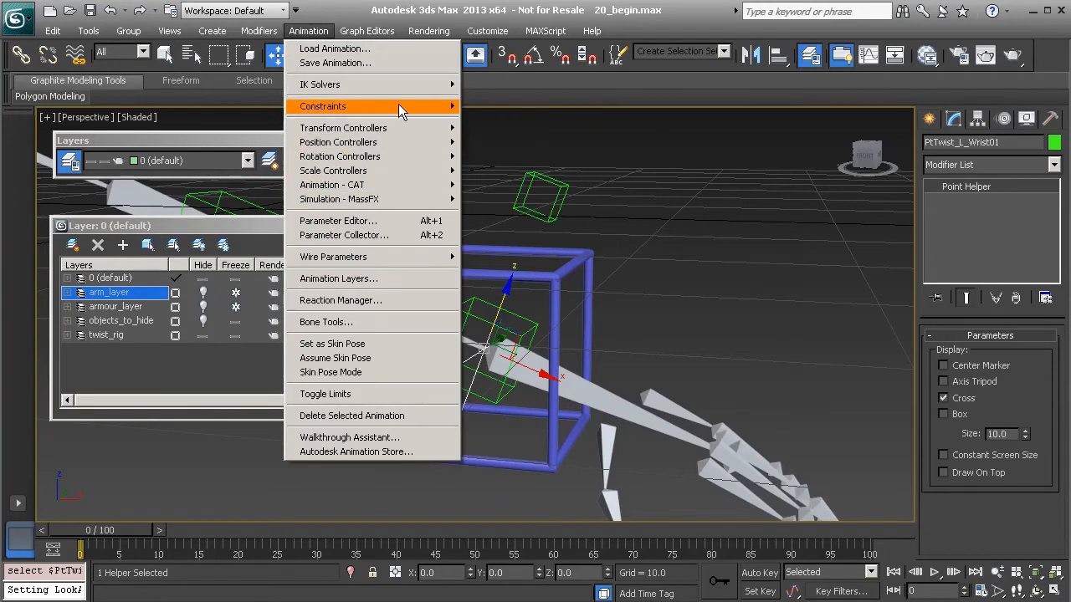
mouse_move(450, 107)
left_click(504, 200)
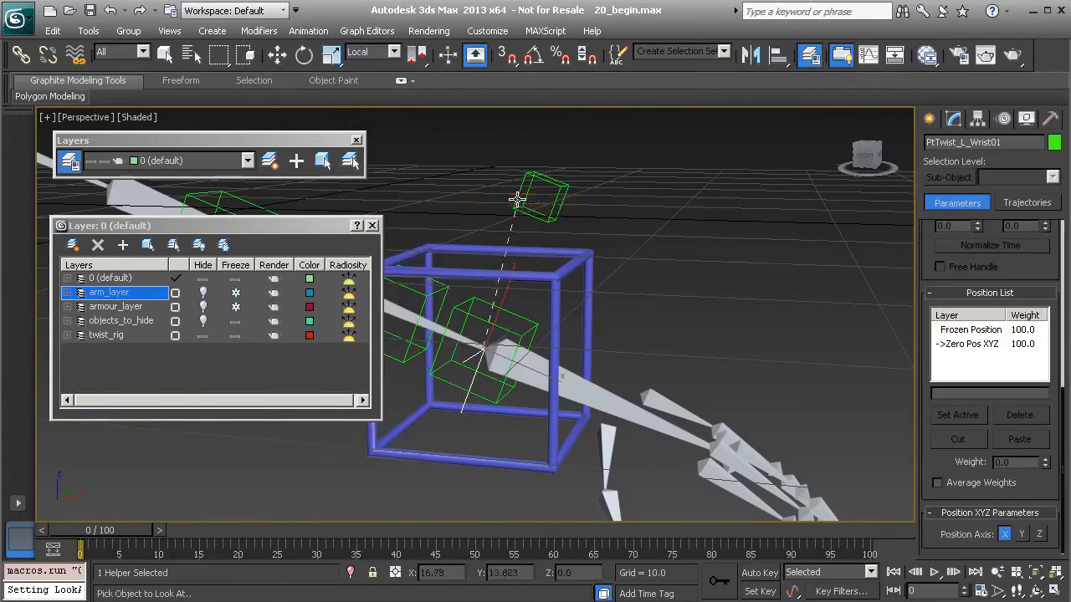
middle_click_drag(732, 291, 685, 325, "alt")
middle_click_drag(691, 364, 670, 203)
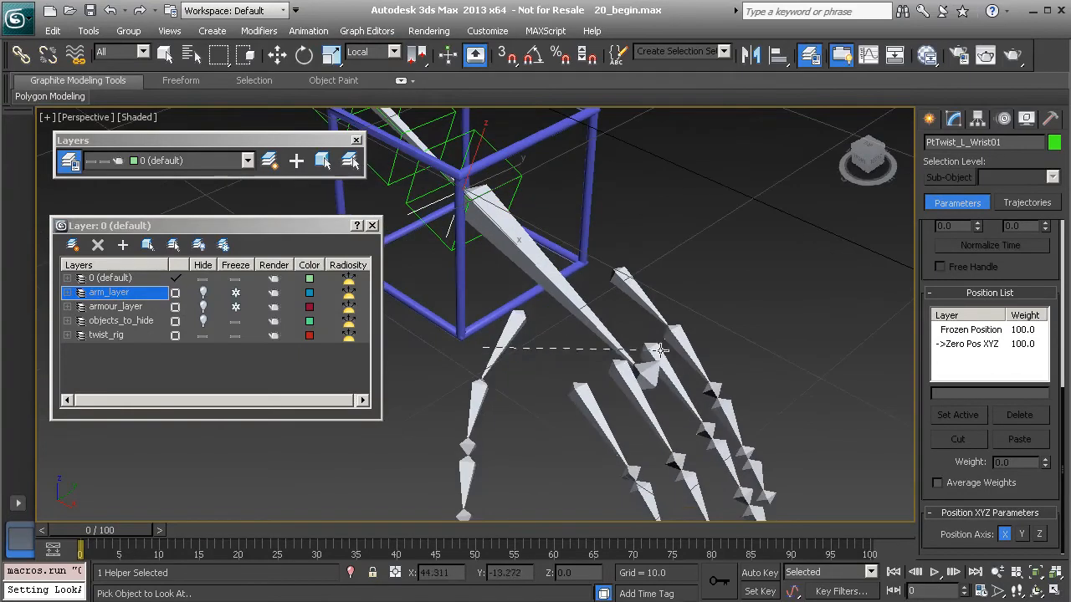
left_click(650, 375)
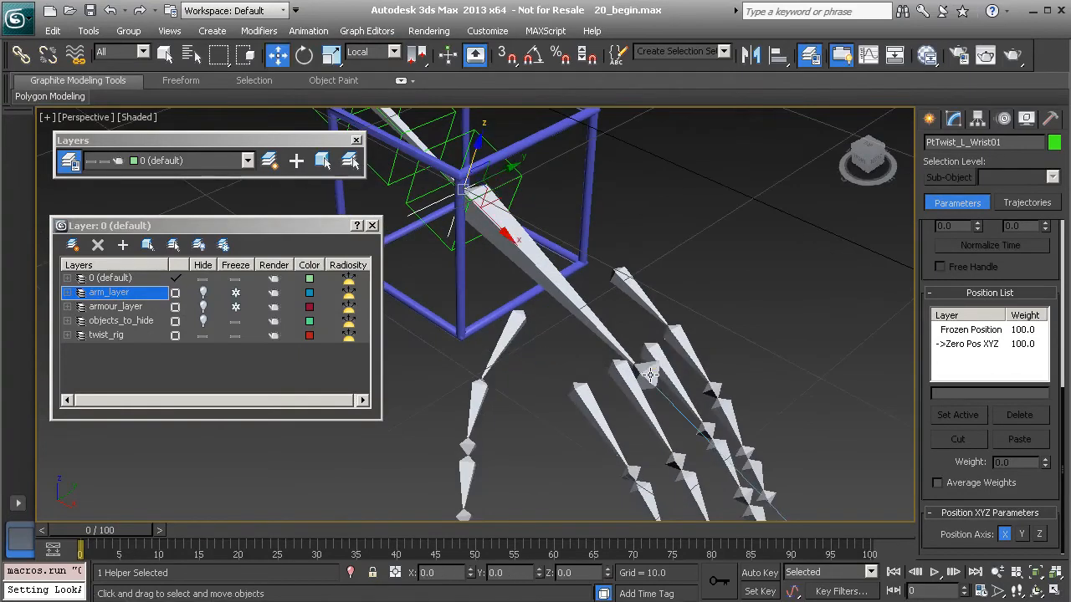
Check the wrist helper's axes against the up-vector helper and bring up PtTwist_L_Wrist01's rotation controller list
middle_click_drag(517, 226, 543, 282)
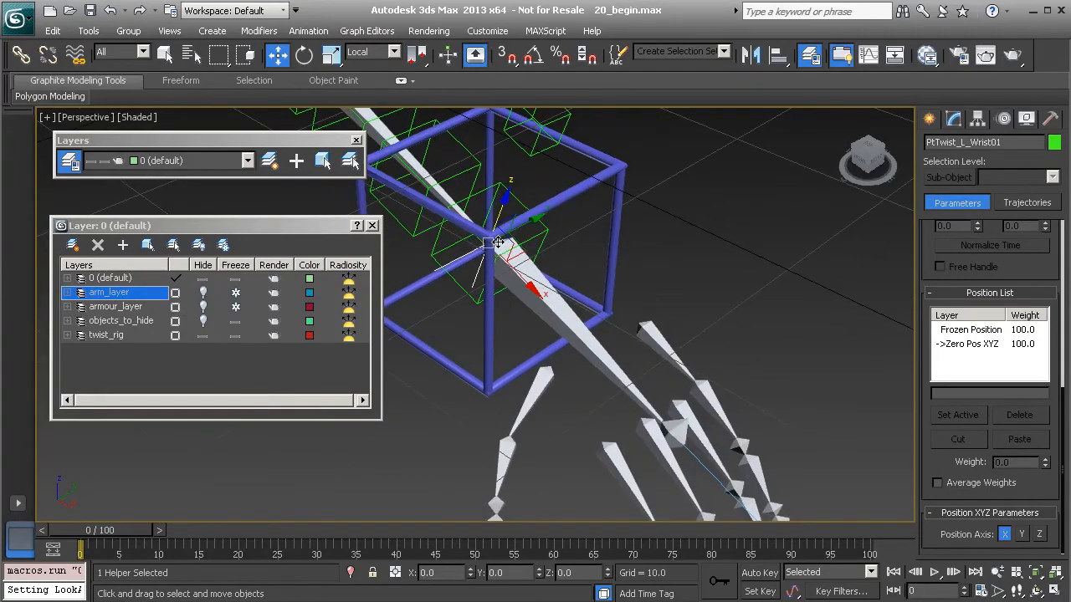
middle_click_drag(480, 243, 483, 217, "alt")
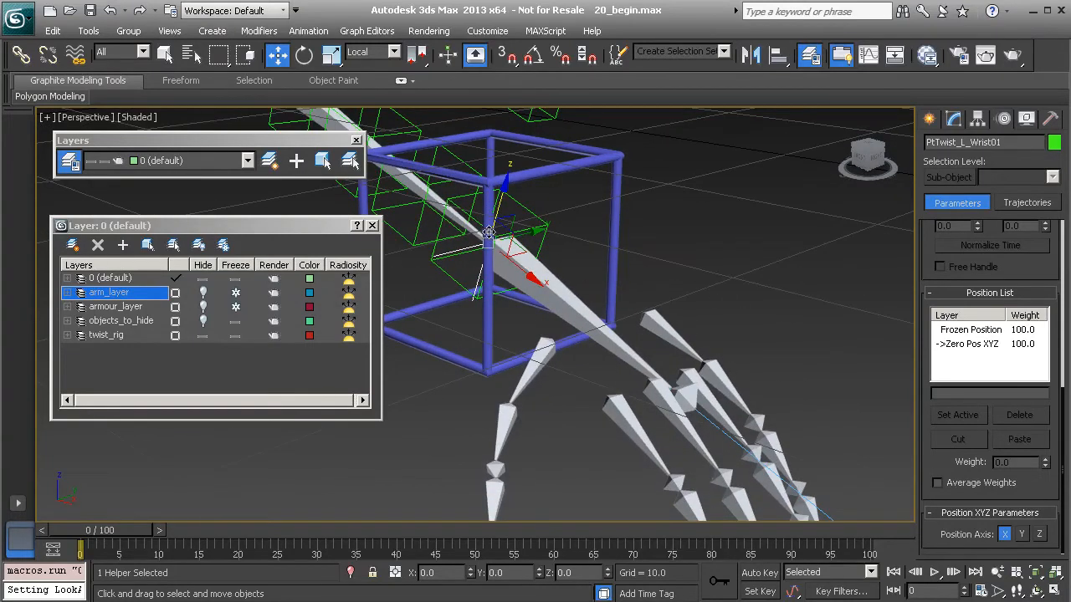
middle_click_drag(484, 243, 501, 227, "alt")
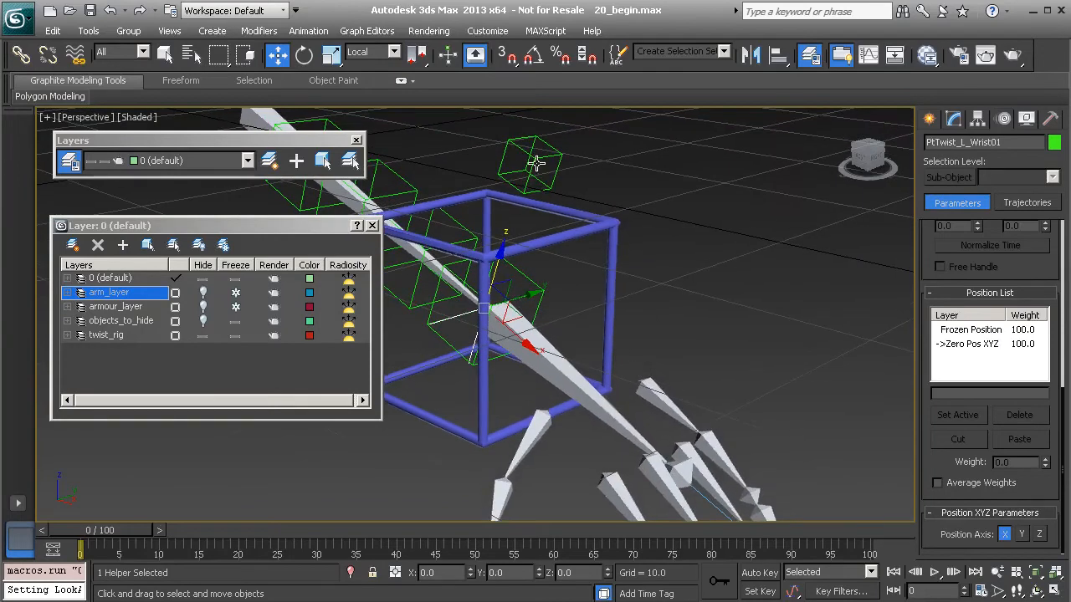
middle_click_drag(514, 307, 544, 296, "alt")
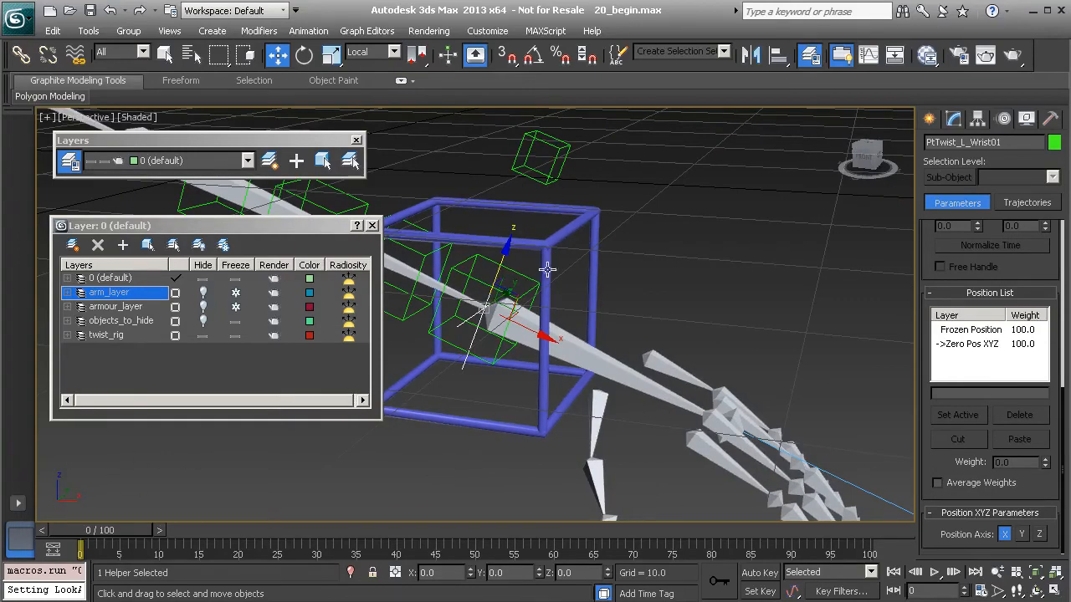
middle_click_drag(587, 289, 601, 255, "alt")
left_click_drag(924, 328, 920, 378)
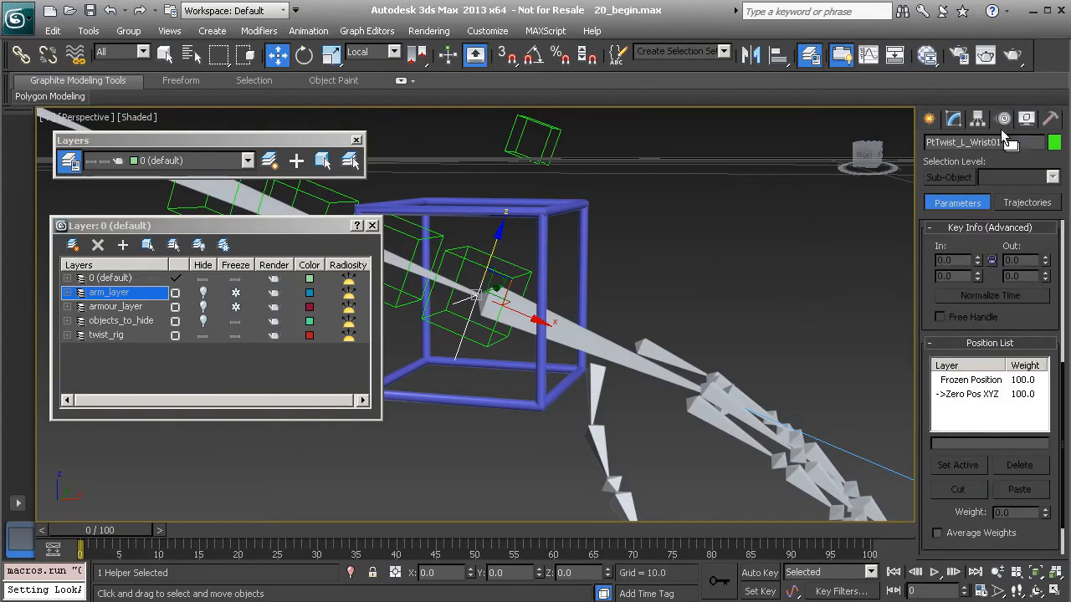
left_click_drag(929, 439, 918, 384)
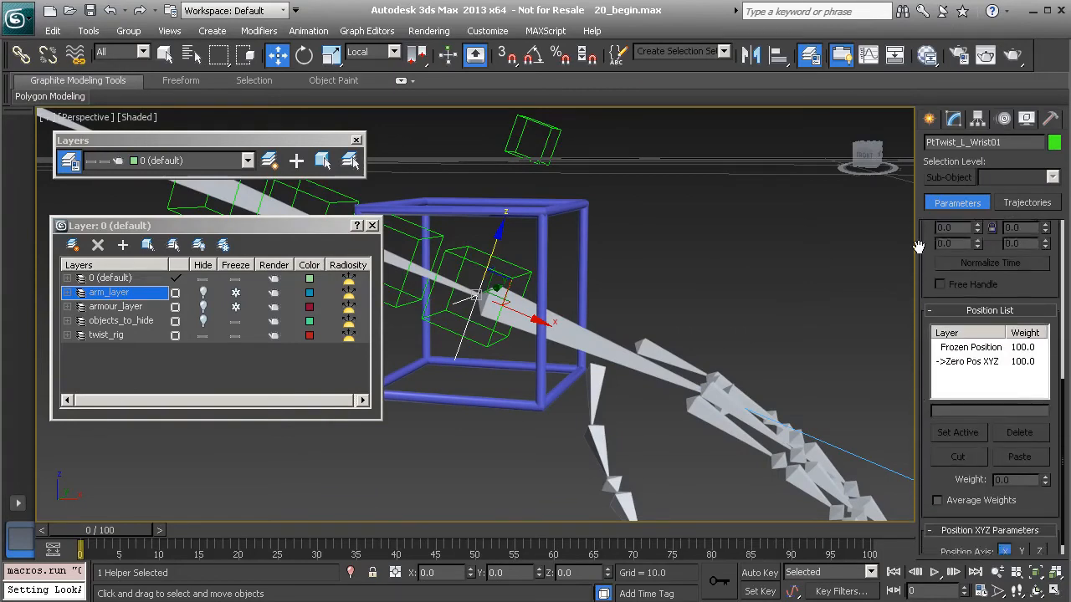
left_click_drag(920, 227, 951, 483)
left_click(993, 352)
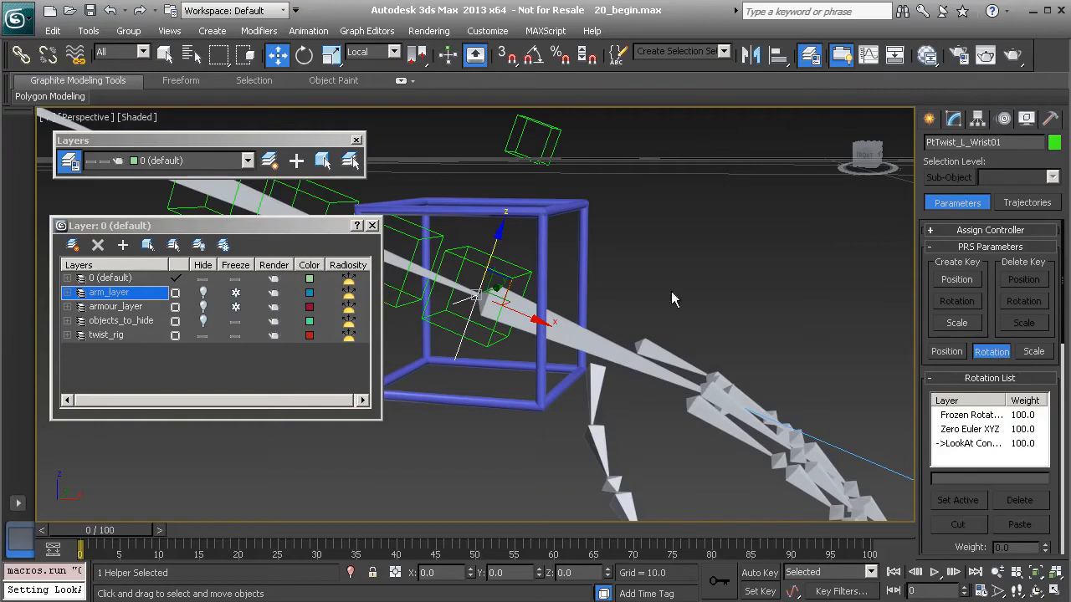
Set the viewline length of PtTwist_L_Wrist01's LookAt constraint to 0
left_click_drag(922, 459, 926, 357)
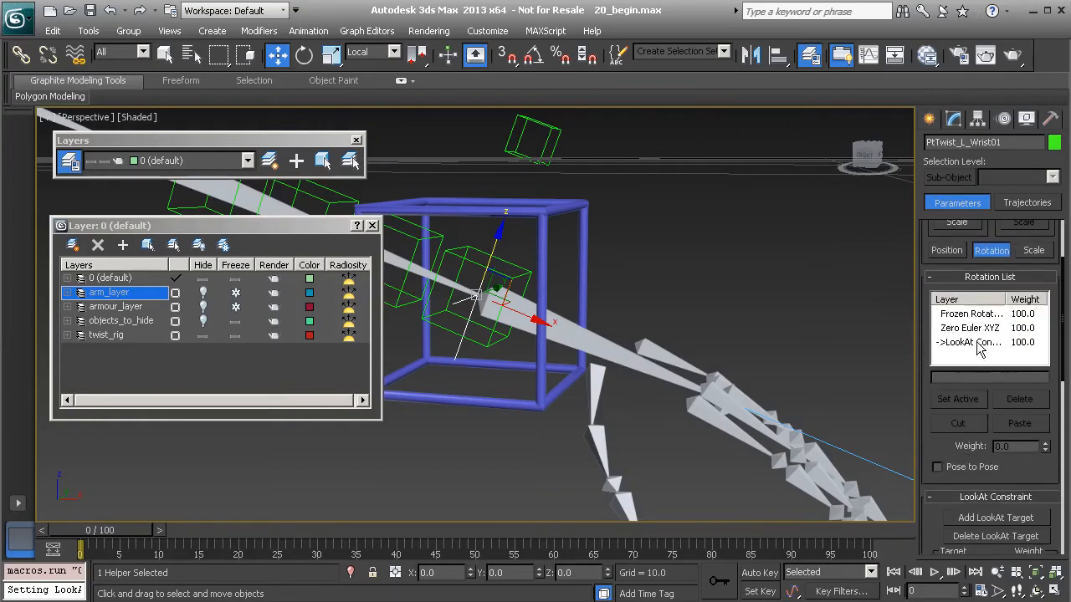
left_click_drag(925, 428, 934, 162)
middle_click_drag(748, 315, 559, 311, "alt")
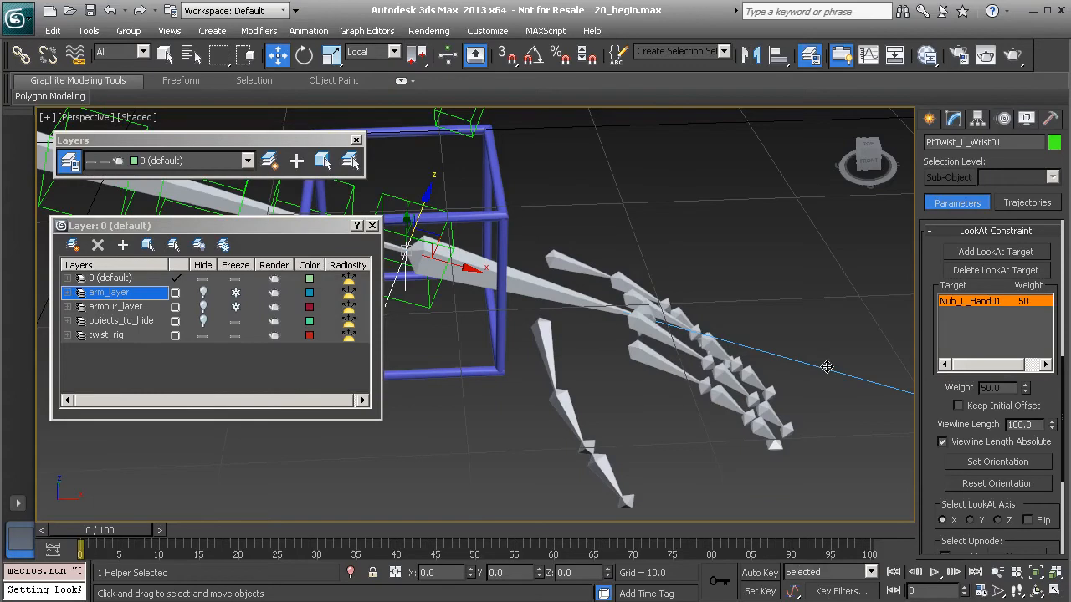
right_click(1051, 429)
scroll(939, 490, "down", 2)
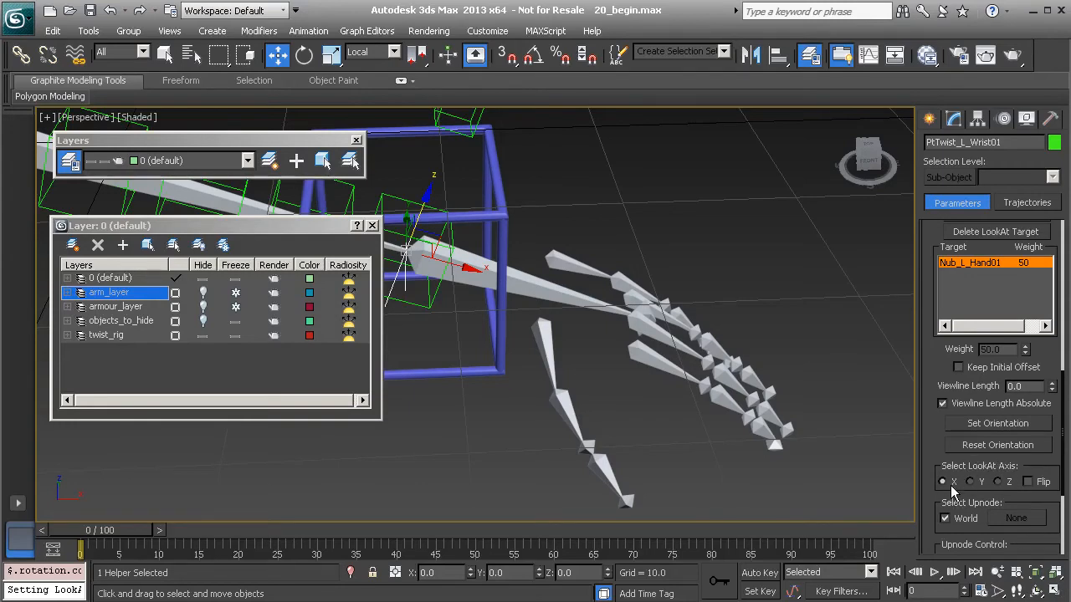
Turn off the World upnode in the LookAt constraint and pick PtUpVct_L_Wrist01 as the upnode
left_click_drag(926, 450, 929, 406)
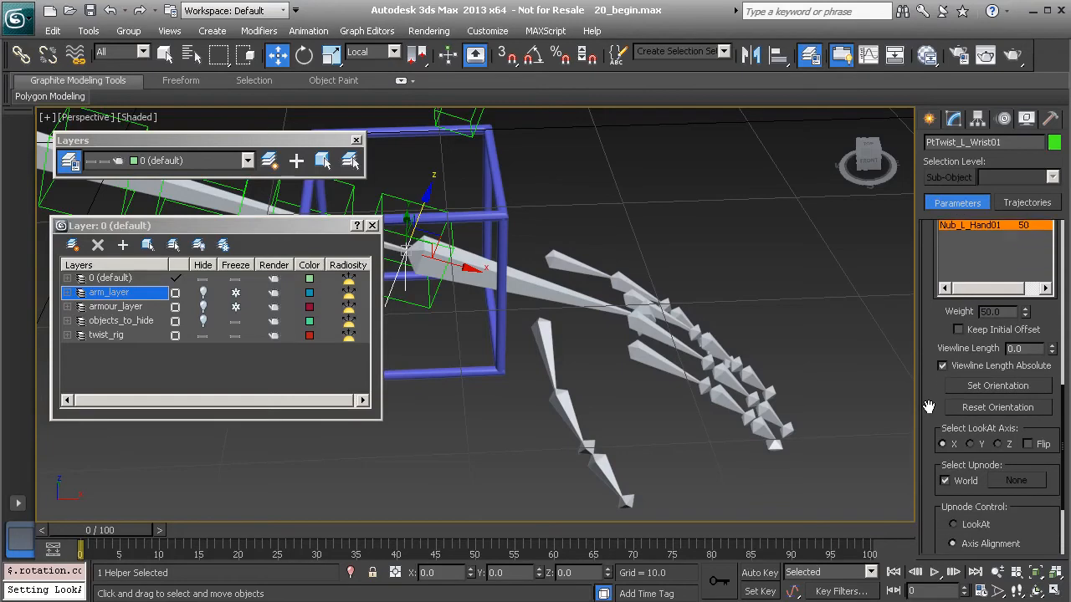
middle_click_drag(596, 344, 540, 339, "alt")
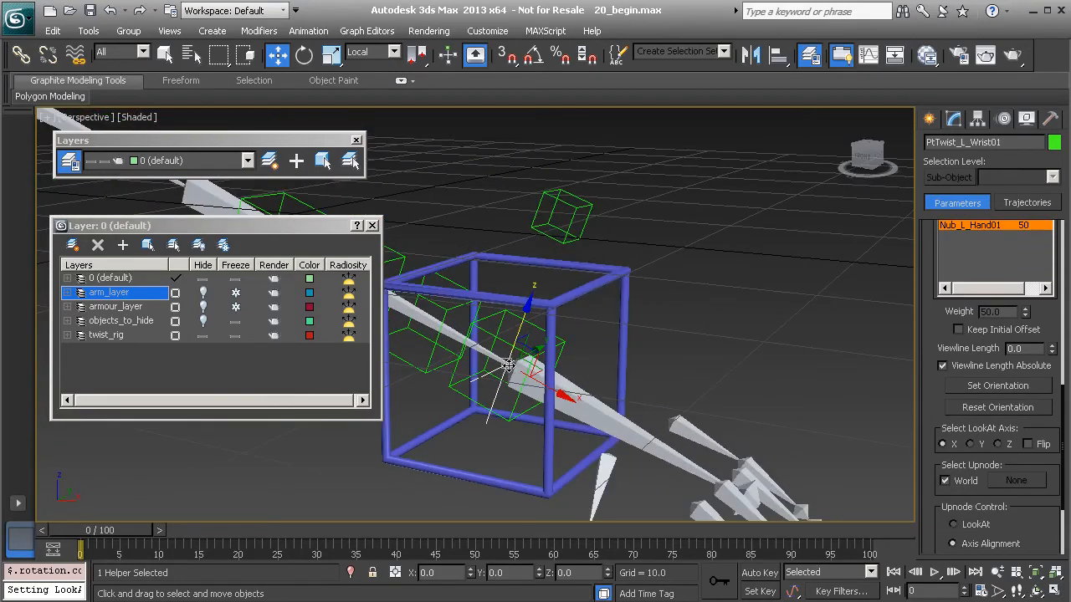
left_click(945, 481)
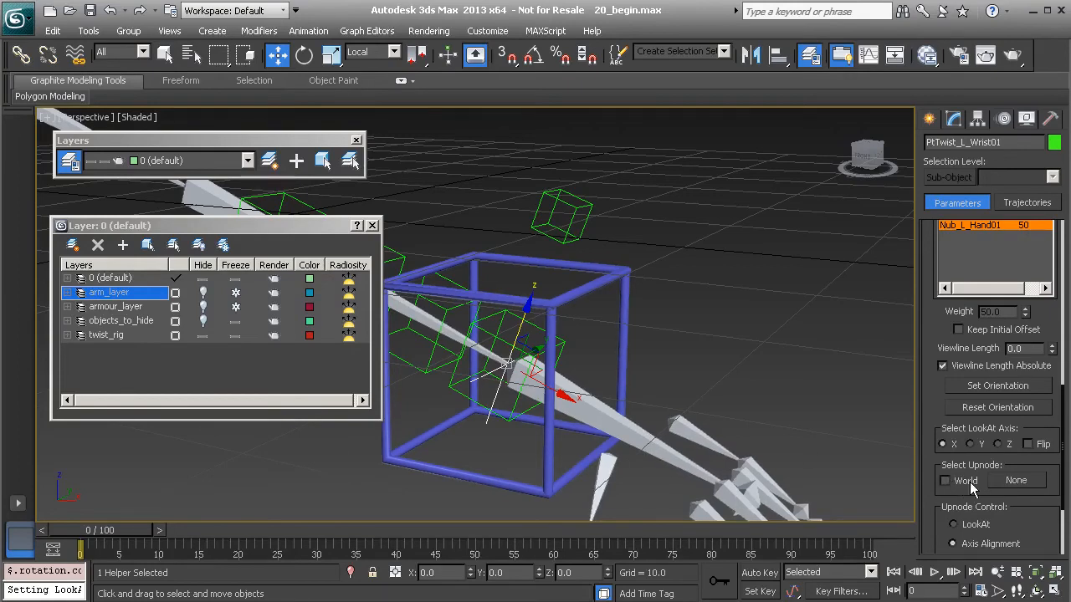
left_click(1019, 482)
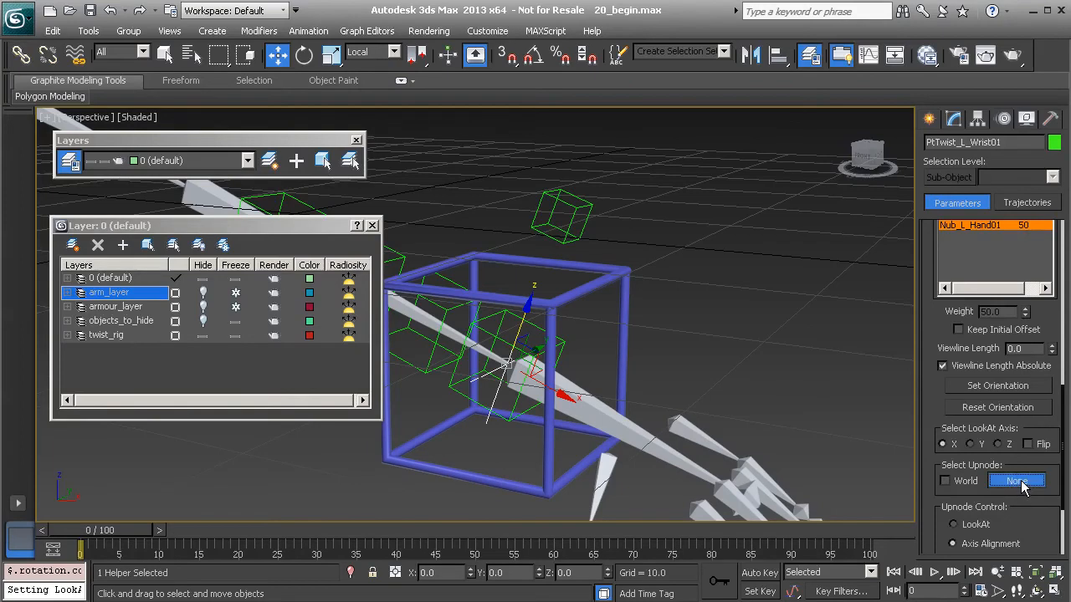
left_click(575, 213)
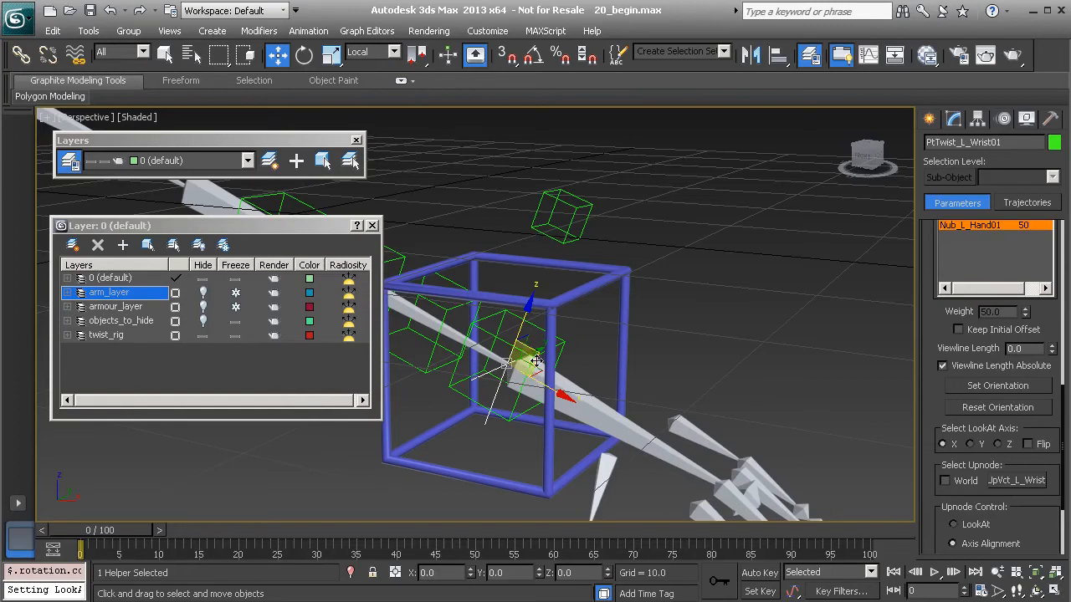
left_click_drag(938, 514, 939, 468)
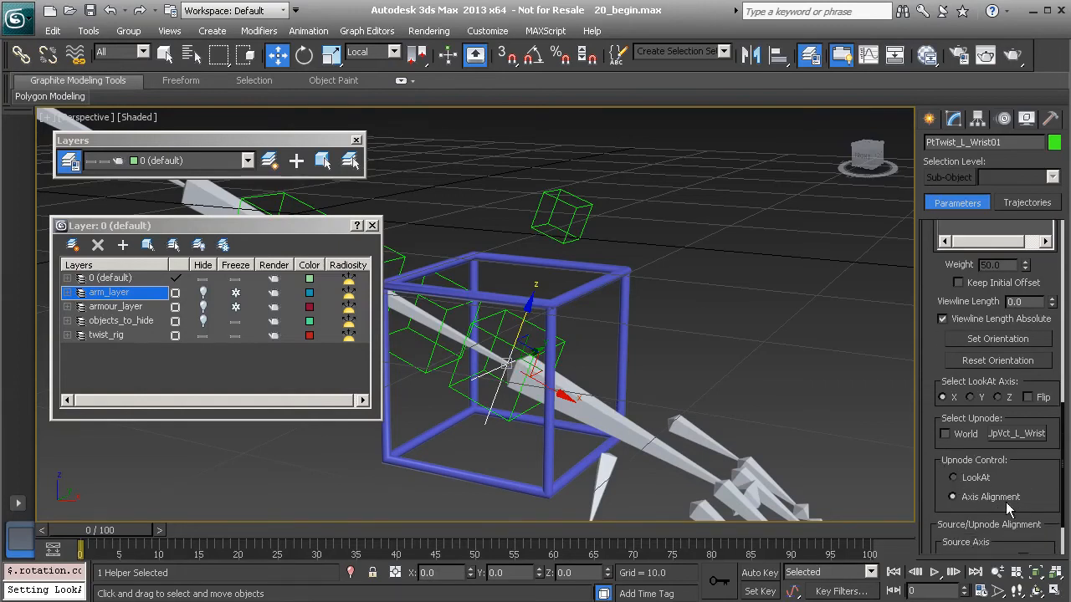
Try moving PtUpVct_L_Wrist01 to test its effect as the wrist helper's upnode, then cancel the move
left_click(576, 208)
middle_click_drag(614, 216, 569, 213, "alt")
left_click_drag(588, 188, 599, 215)
right_click(599, 214)
middle_click_drag(522, 326, 557, 320, "alt")
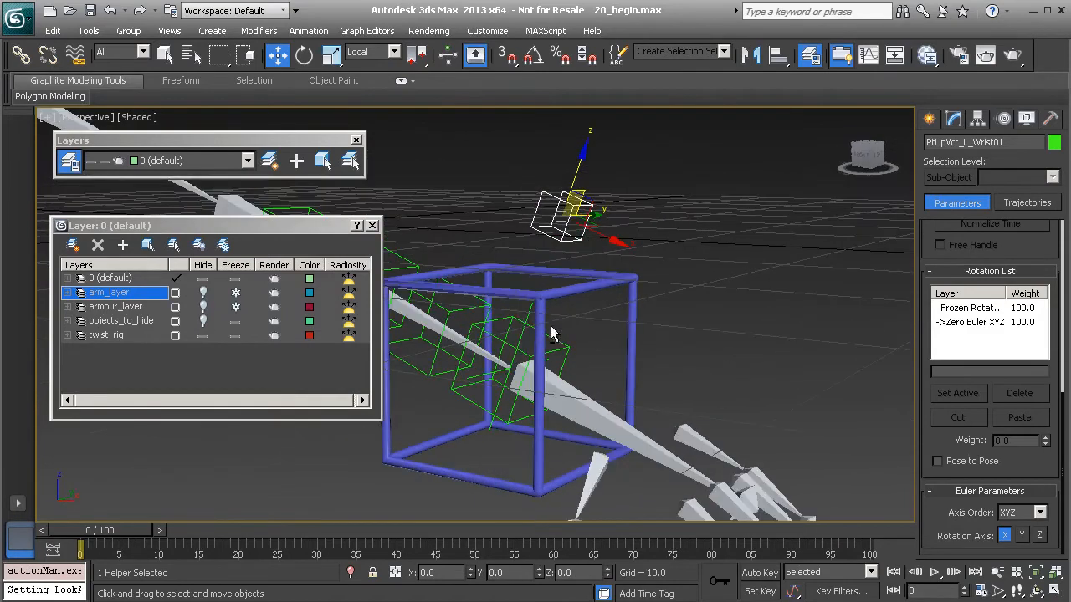
Set the Upnode Control of PtTwist_L_Wrist01's LookAt constraint to LookAt
left_click(527, 313)
left_click_drag(932, 475, 915, 295)
left_click(954, 419)
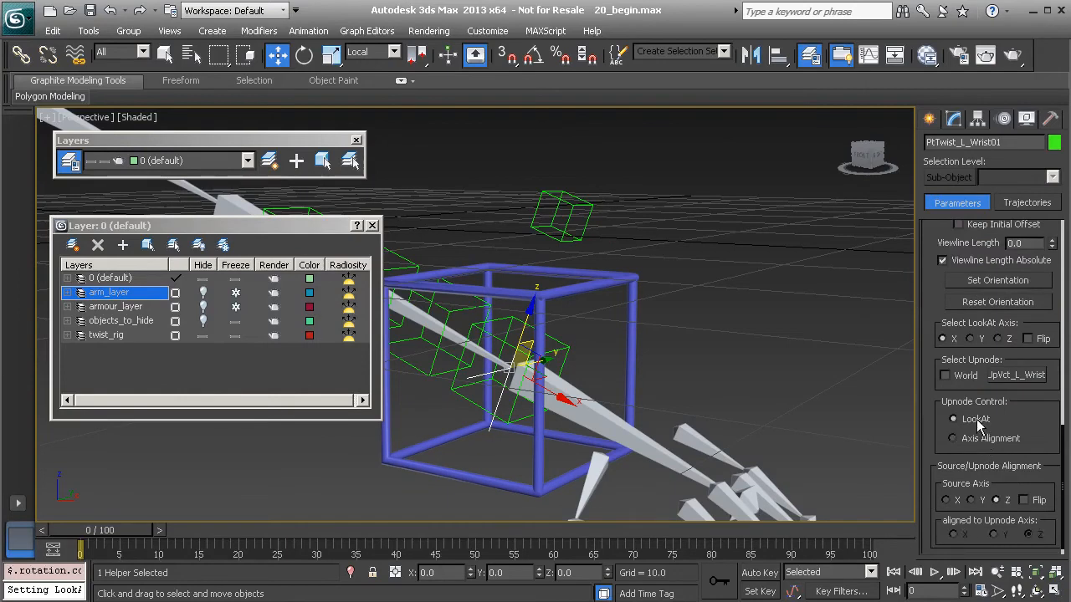
Test the LookAt upnode control by moving PtUpVct_L_Wrist01 in its YZ plane, then cancel the move
left_click(569, 209)
middle_click_drag(568, 209, 617, 237, "alt")
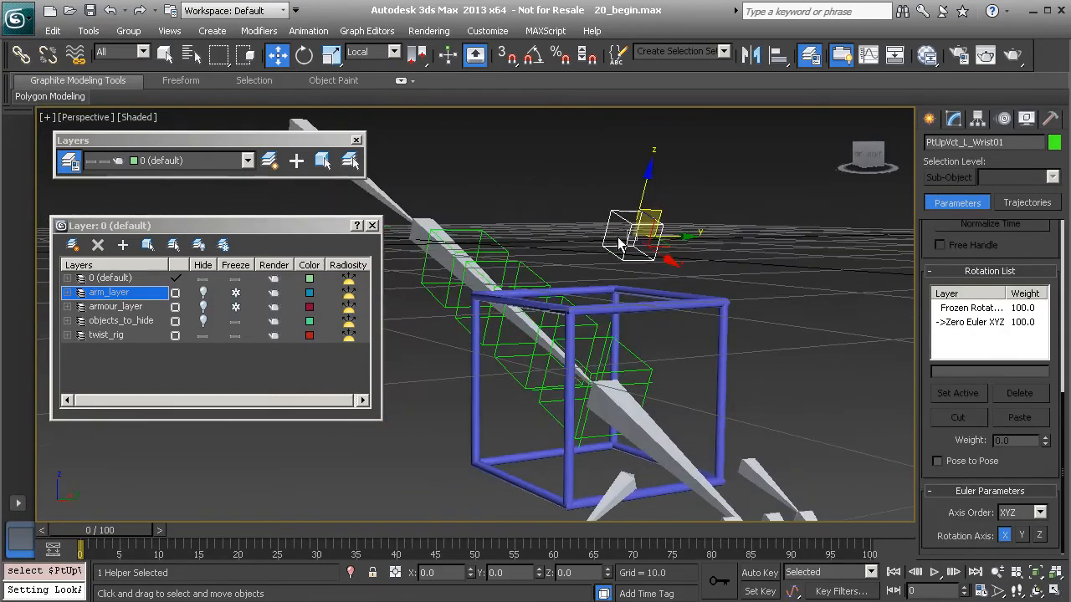
left_click_drag(654, 240, 618, 179)
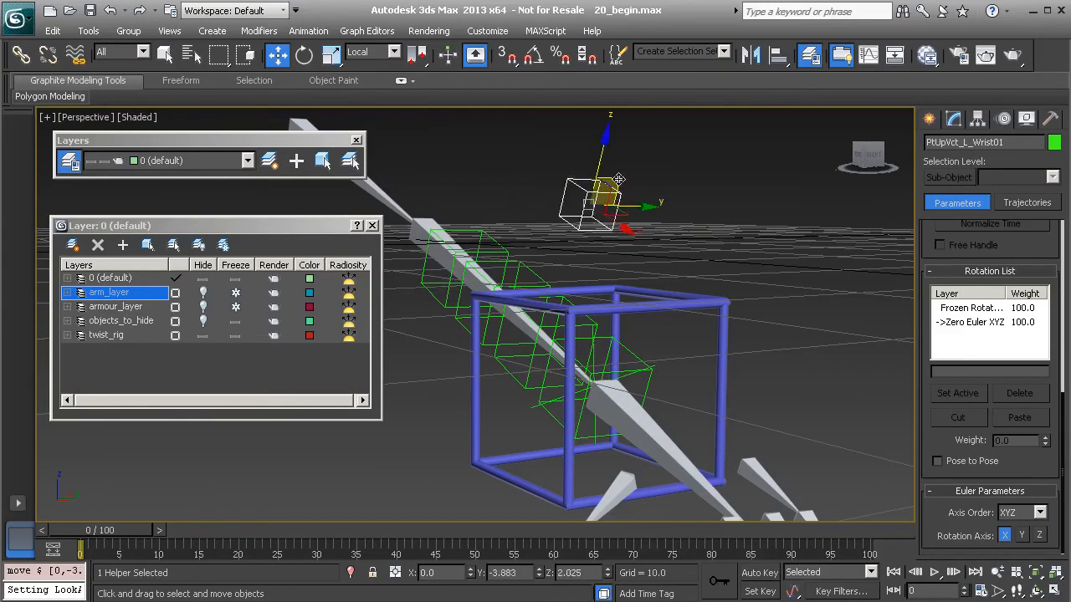
right_click(619, 179)
Rotate the Anim_L_Arm01 control to test how the wrist twist helper follows, then reset its rotation to zero
left_click(711, 301)
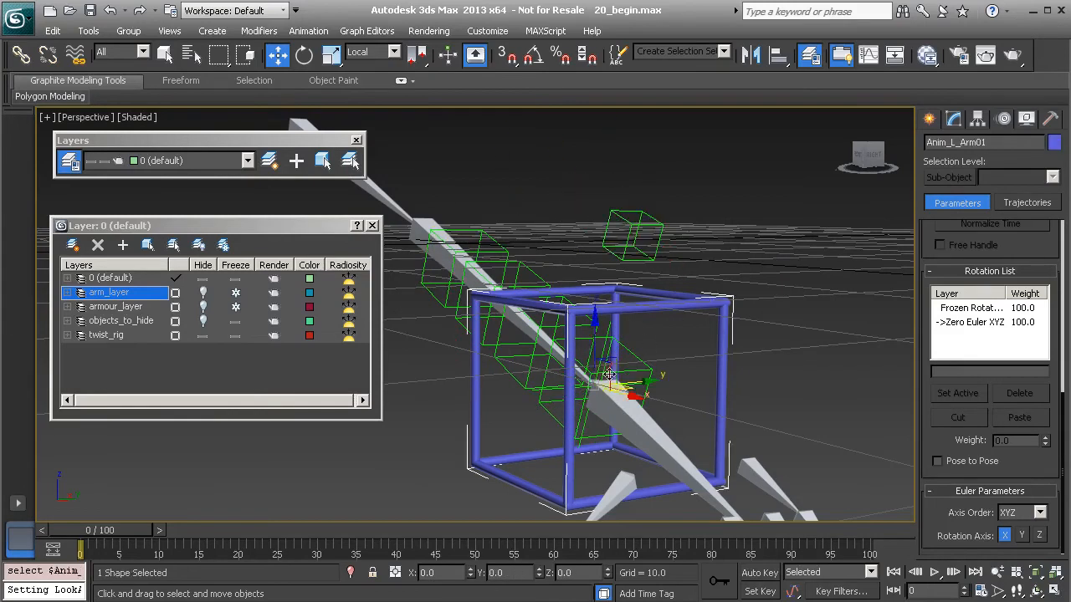
key("e")
left_click_drag(645, 357, 537, 400)
left_click_drag(605, 352, 561, 270)
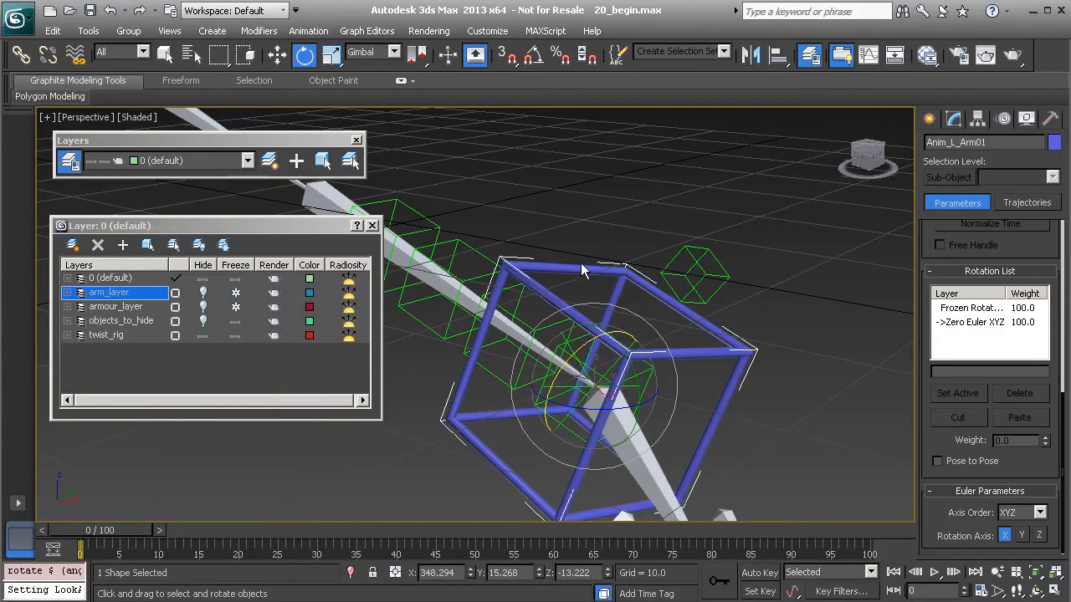
right_click(552, 172)
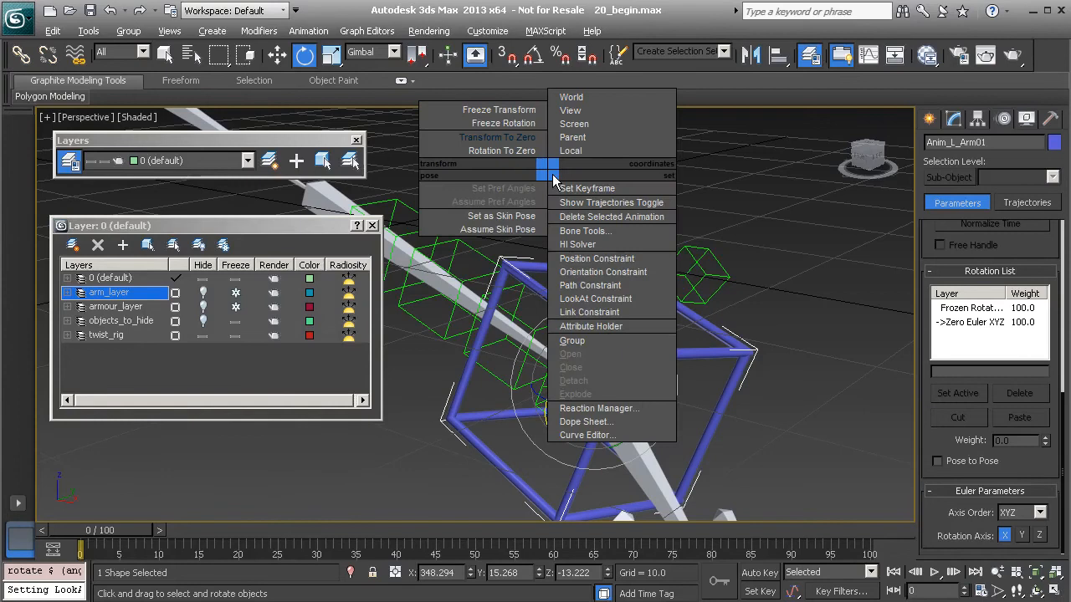
left_click(505, 140)
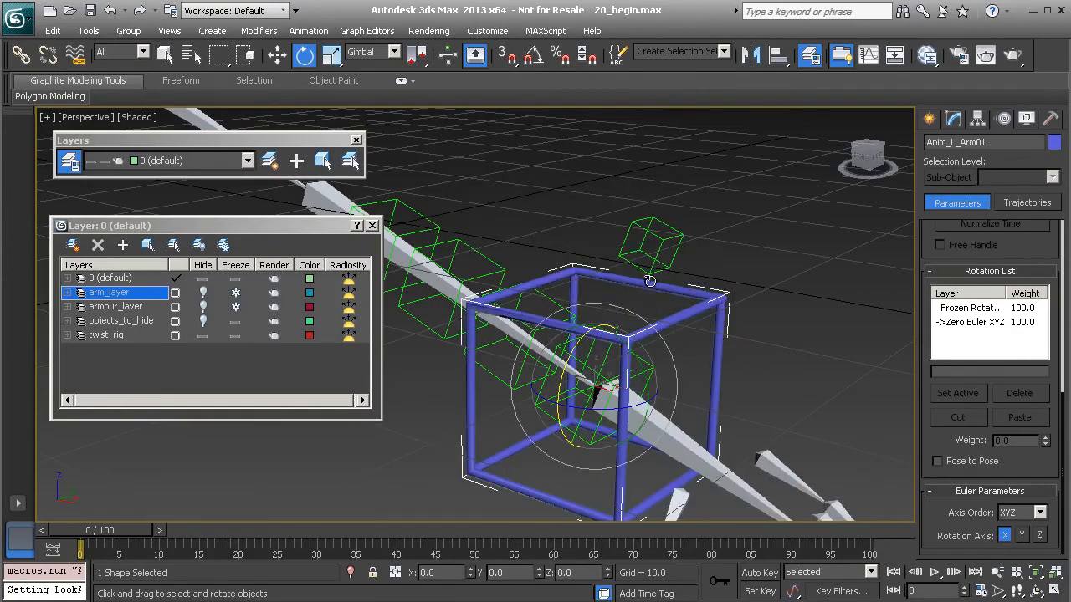
Examine how PtTwist_L_Wrist01 is oriented relative to the wrist bone and the up-vector helper
middle_click_drag(629, 337, 676, 319, "alt")
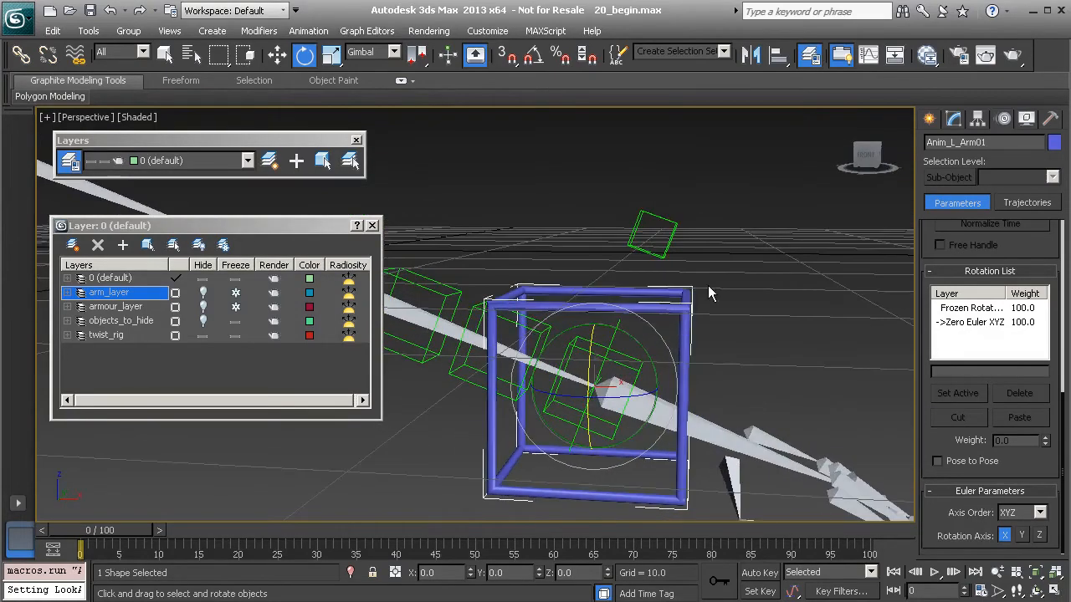
left_click(715, 256)
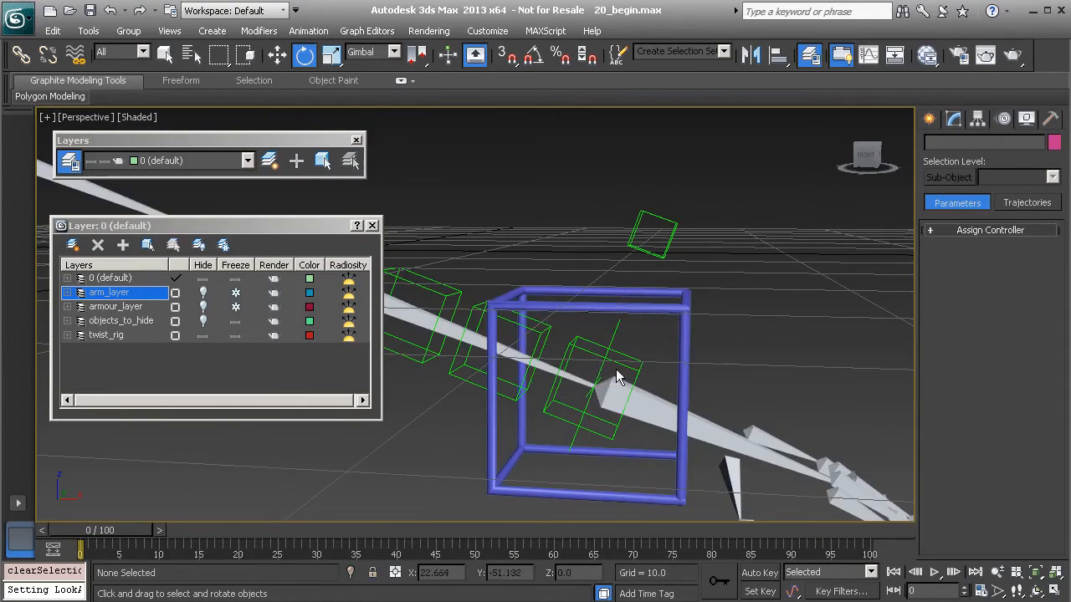
middle_click_drag(616, 368, 614, 346, "alt")
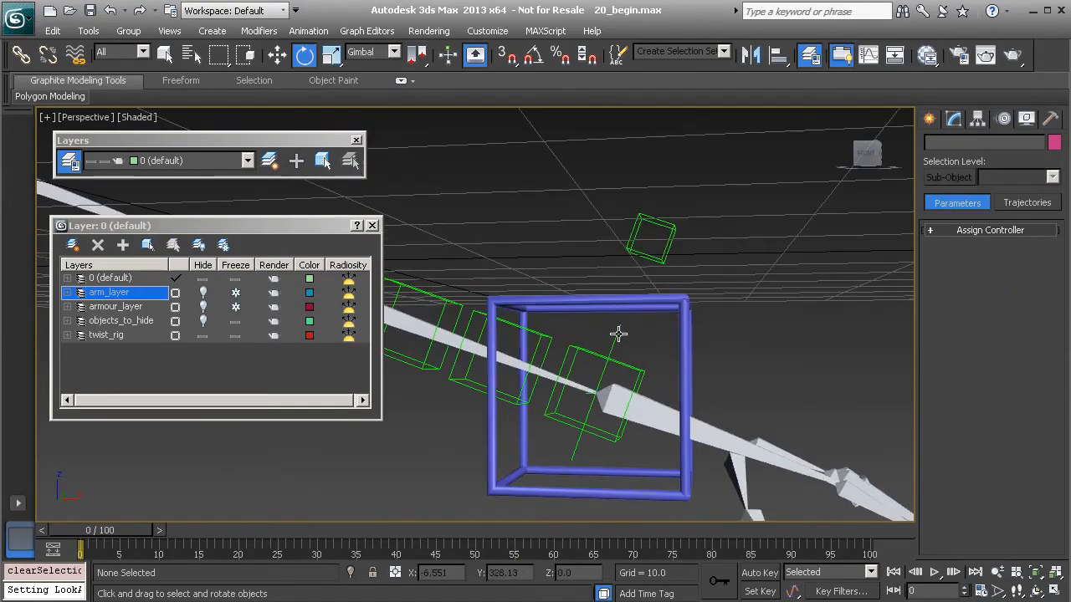
left_click(617, 333)
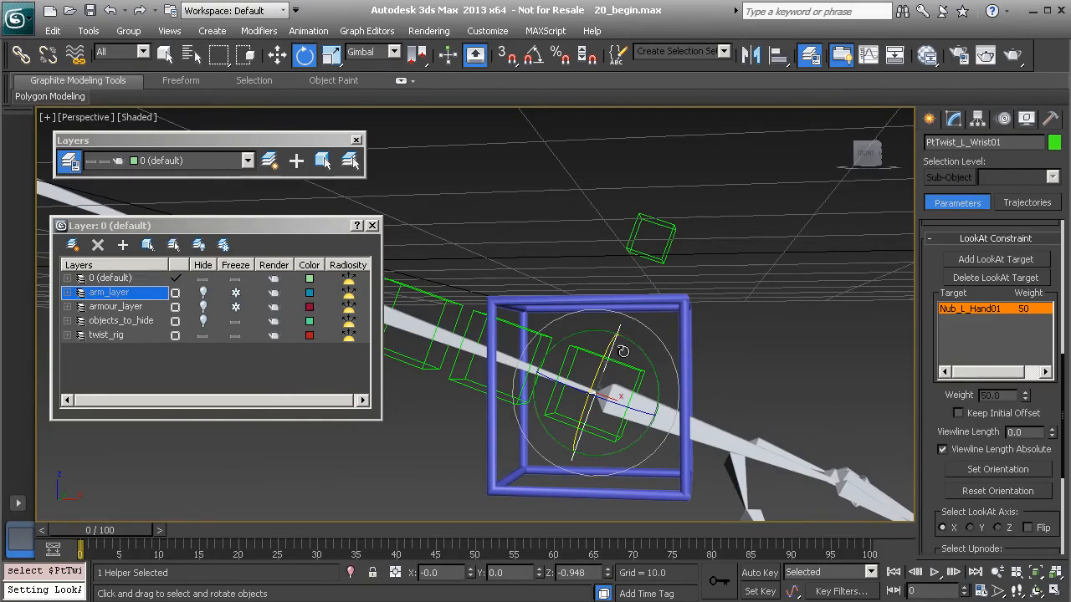
middle_click_drag(633, 345, 647, 317, "alt")
left_click(652, 304)
middle_click_drag(594, 337, 603, 327, "alt")
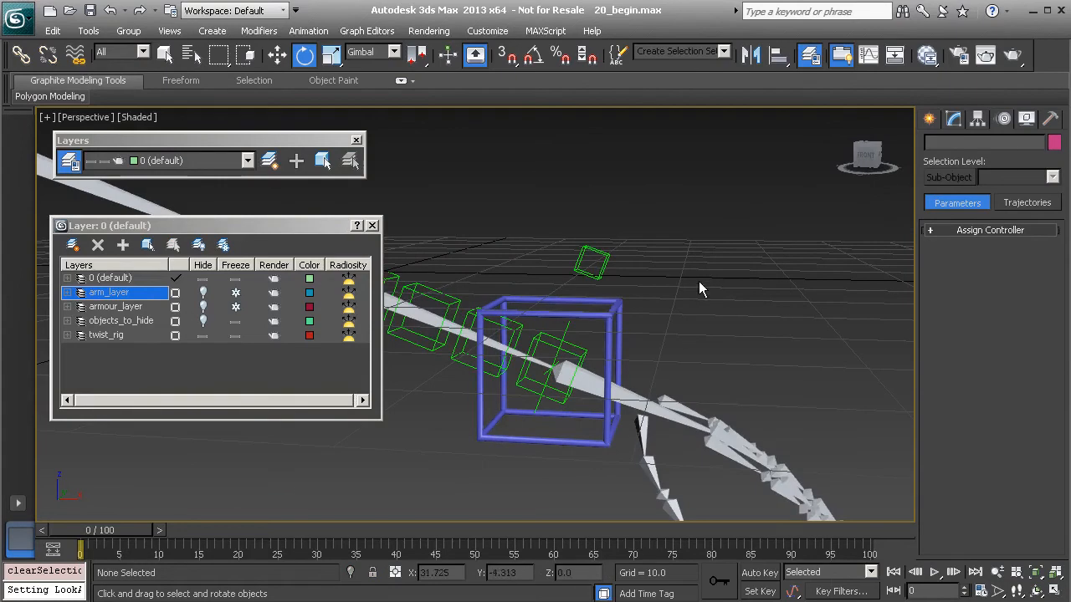
Create an ExposeTm helper near the left wrist, displayed as an Axis Tripod with Cross turned off
left_click(929, 120)
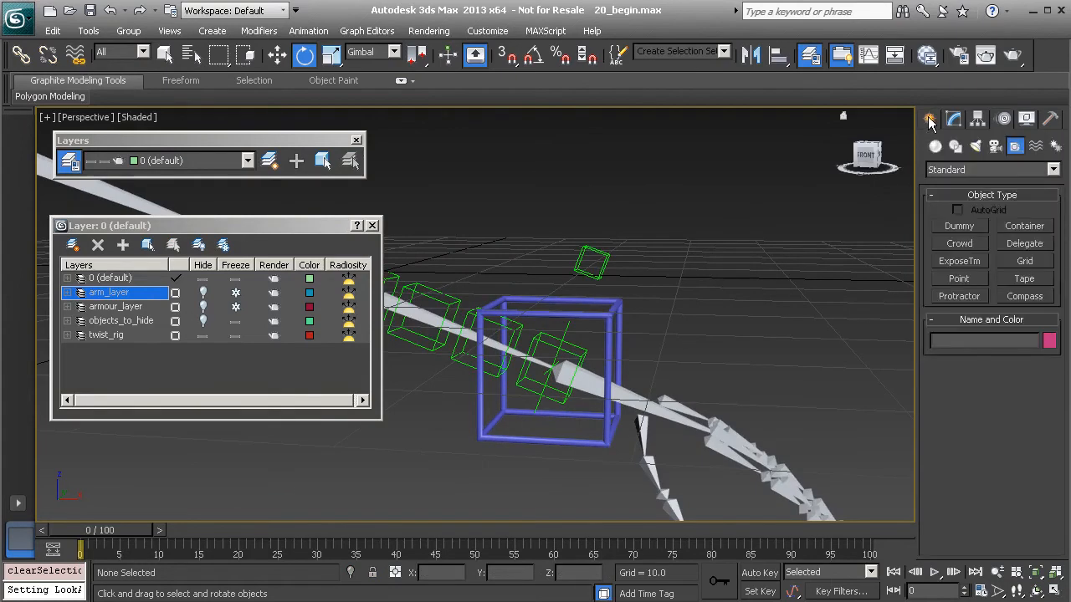
left_click(961, 264)
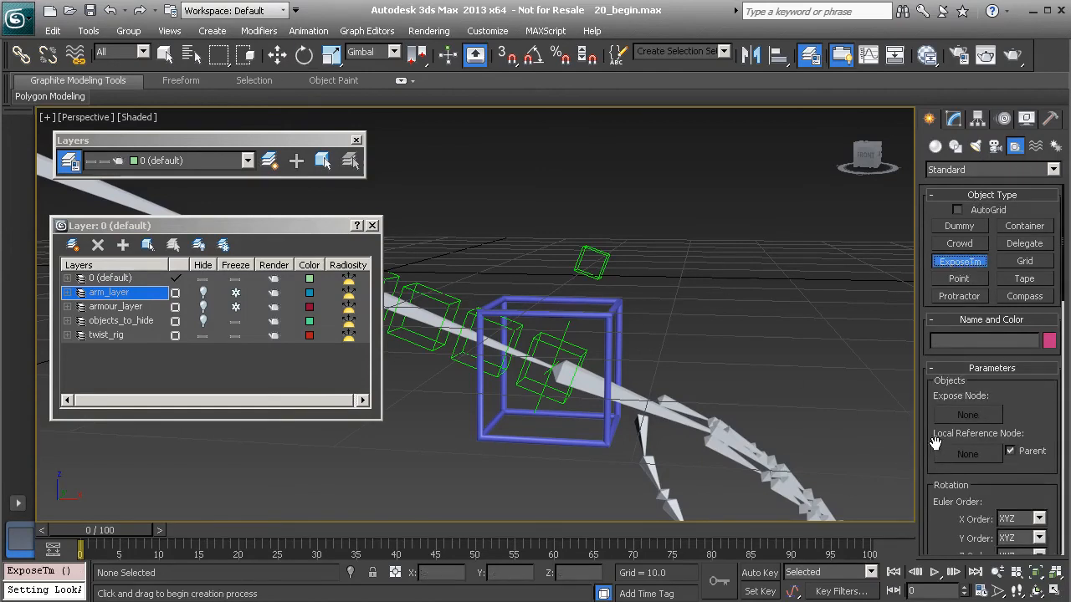
left_click_drag(934, 446, 932, 424)
scroll(937, 410, "down", 5)
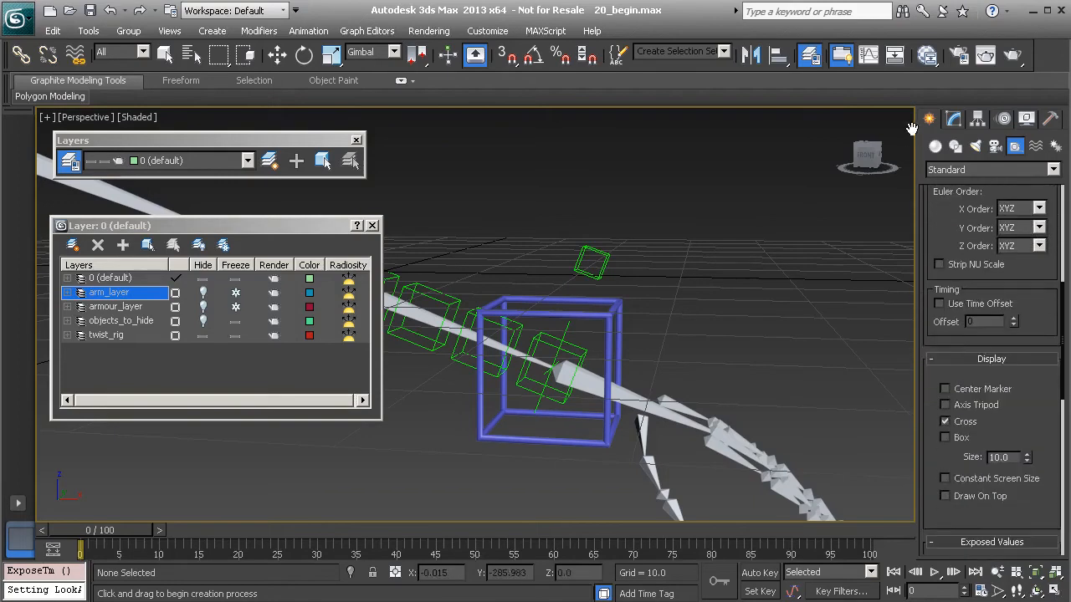
left_click(945, 421)
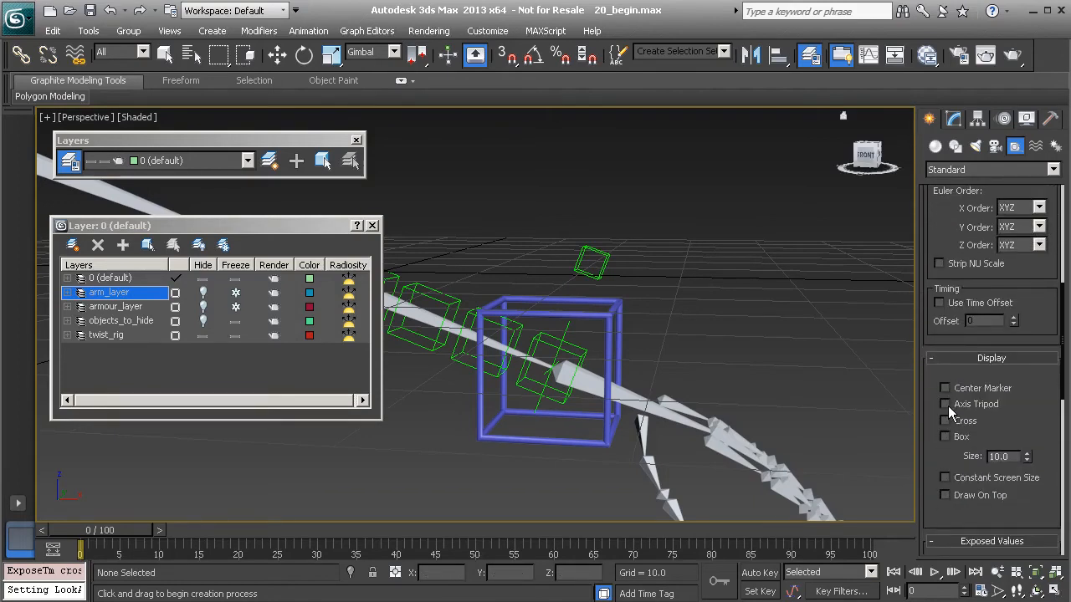
left_click(945, 405)
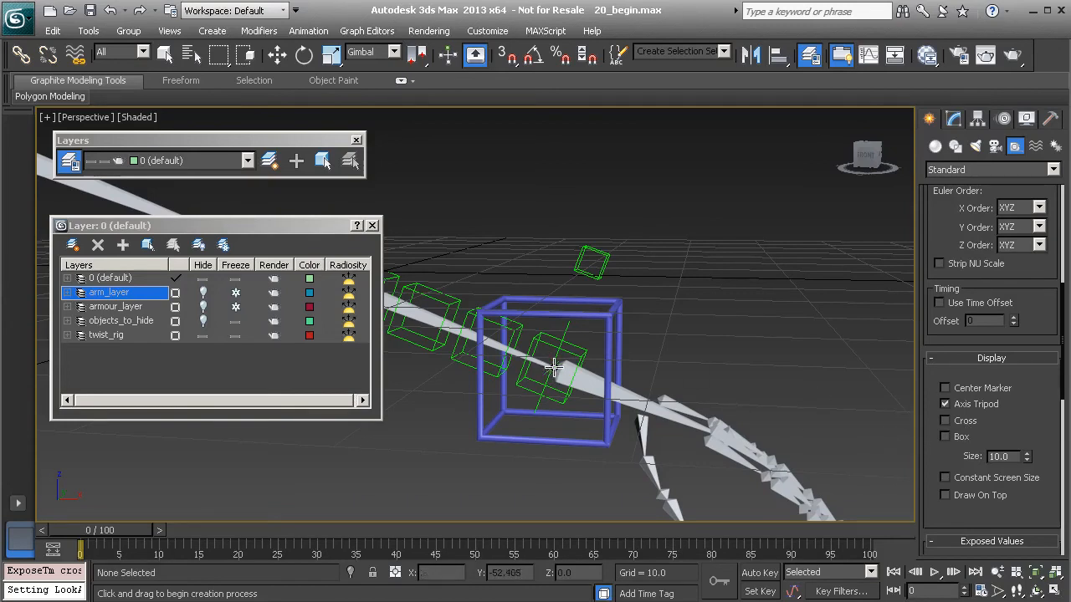
left_click(661, 269)
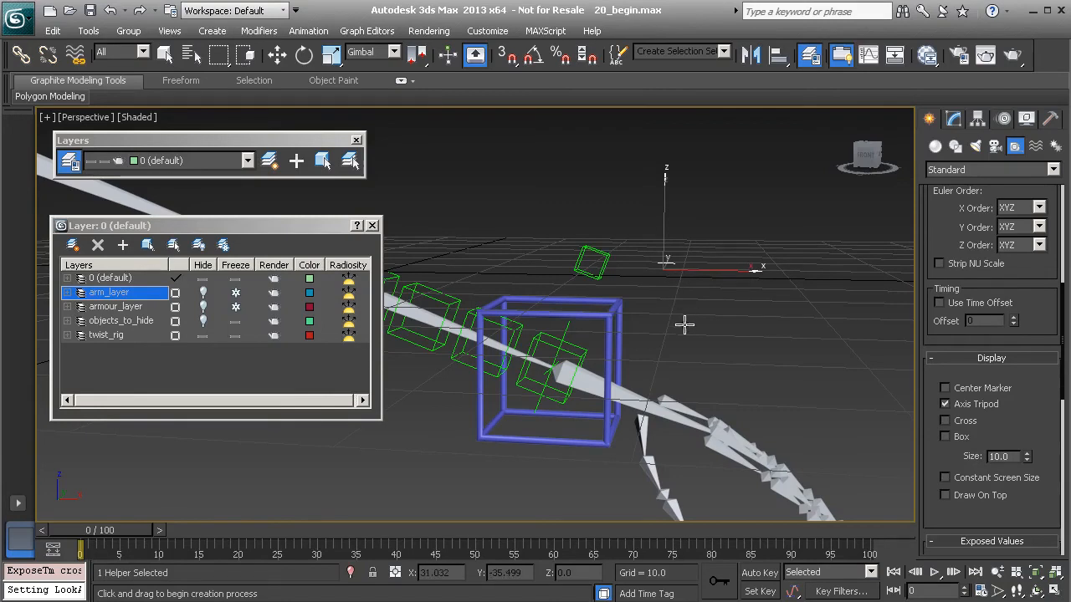
Align the new ExposeTm helper to Bn_L_Wrist01 in X, Y and Z position by pivot point and in orientation on all axes
key("e")
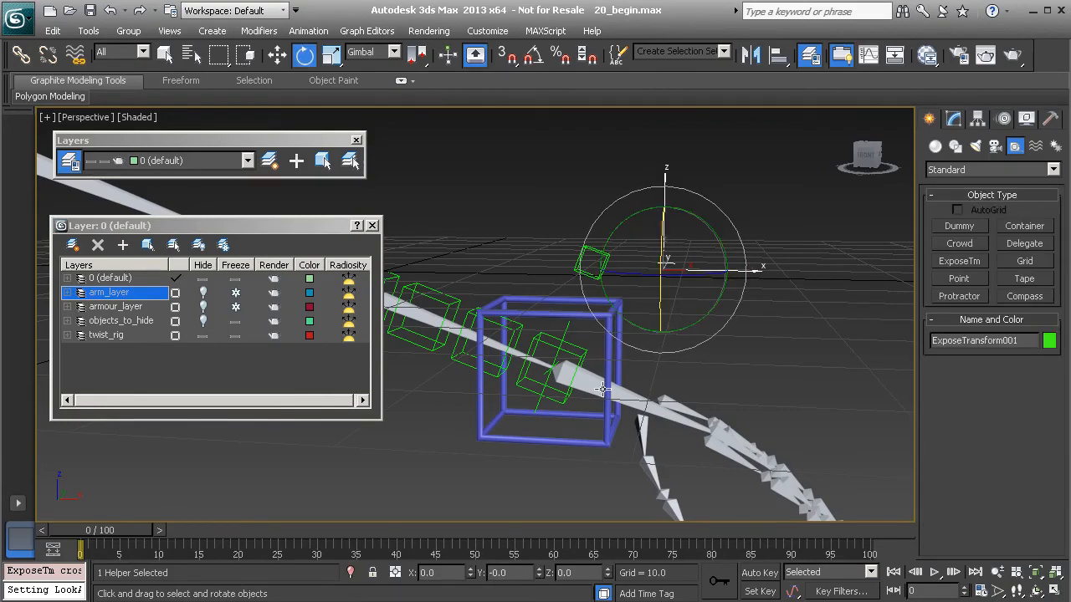
key("alt+a")
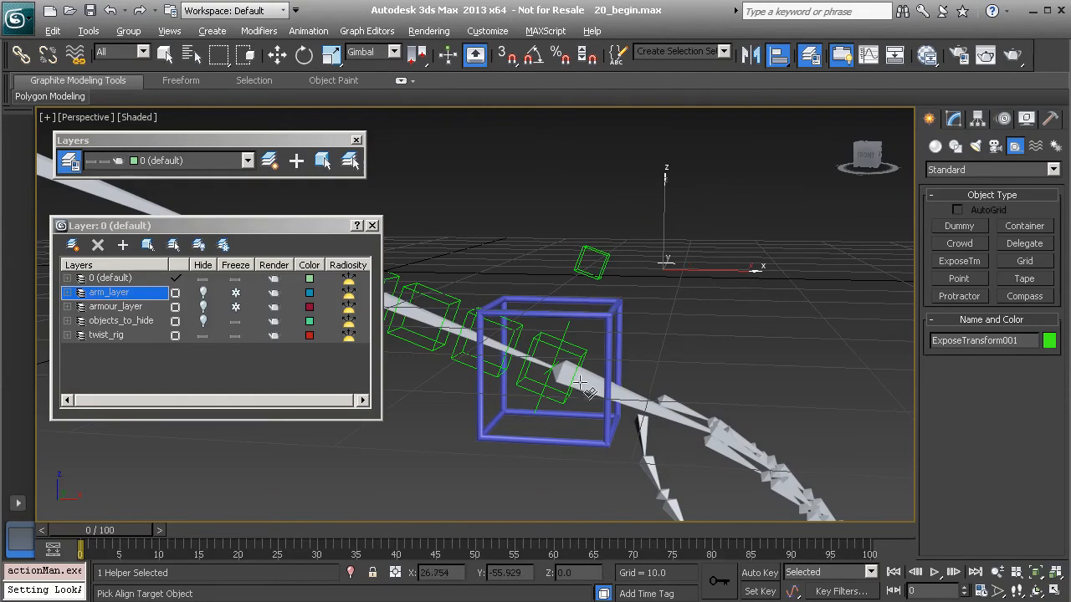
left_click(584, 382)
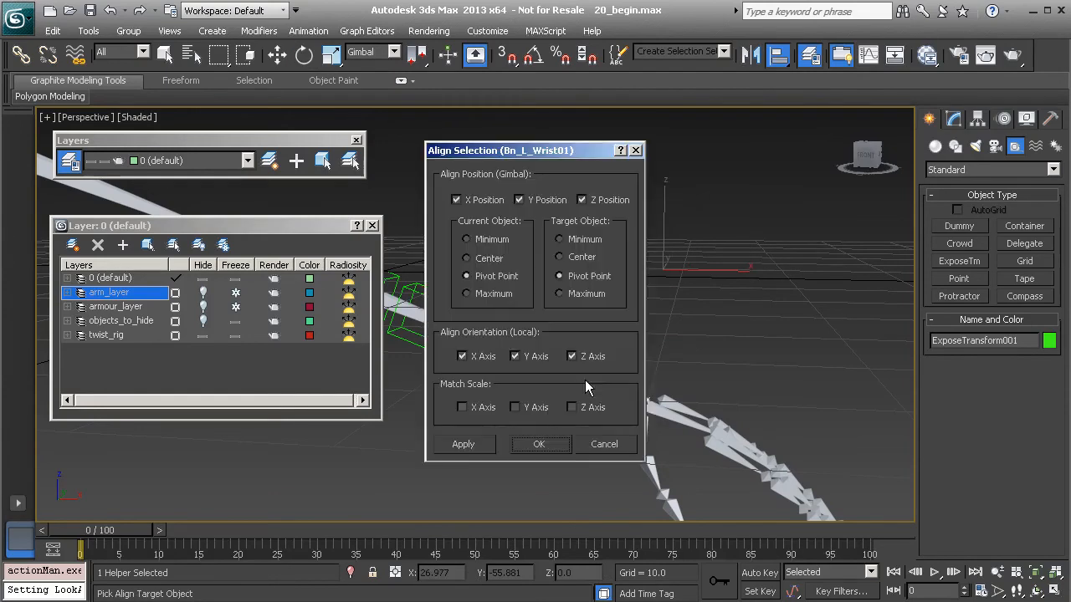
left_click(540, 444)
key("w")
middle_click_drag(609, 359, 562, 368, "alt")
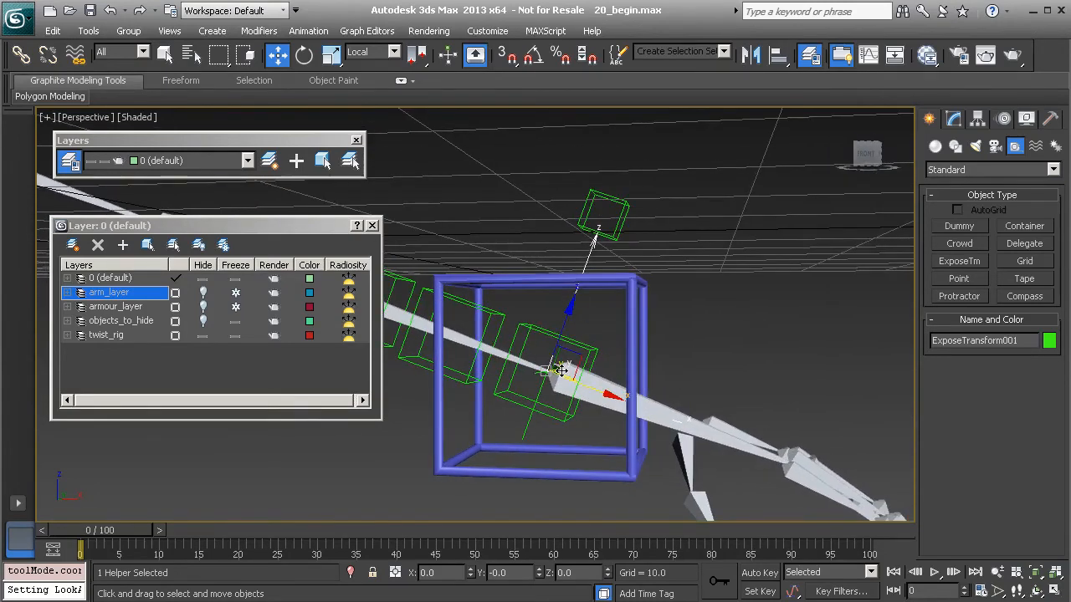
Set PtTwist_L_Wrist01 as the Expose Node of the ExposeTm helper
left_click(954, 118)
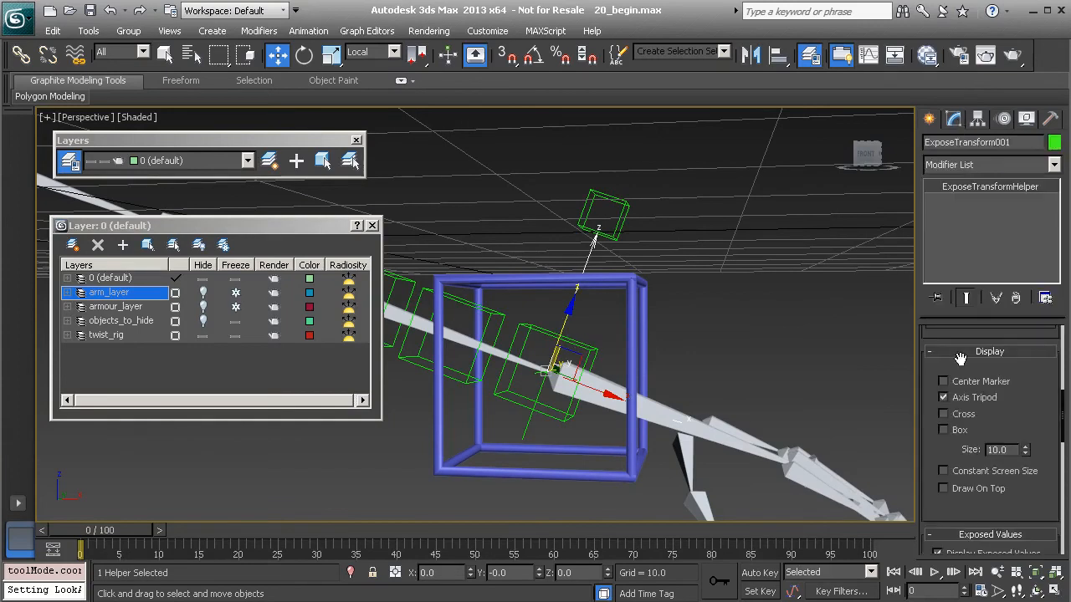
scroll(930, 378, "up", 6)
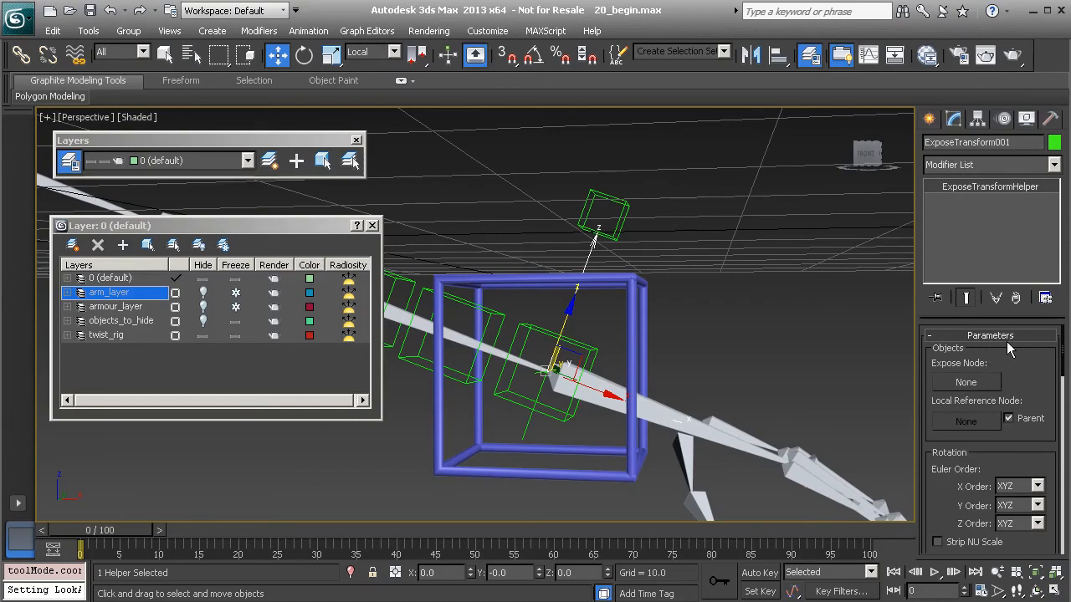
left_click(968, 382)
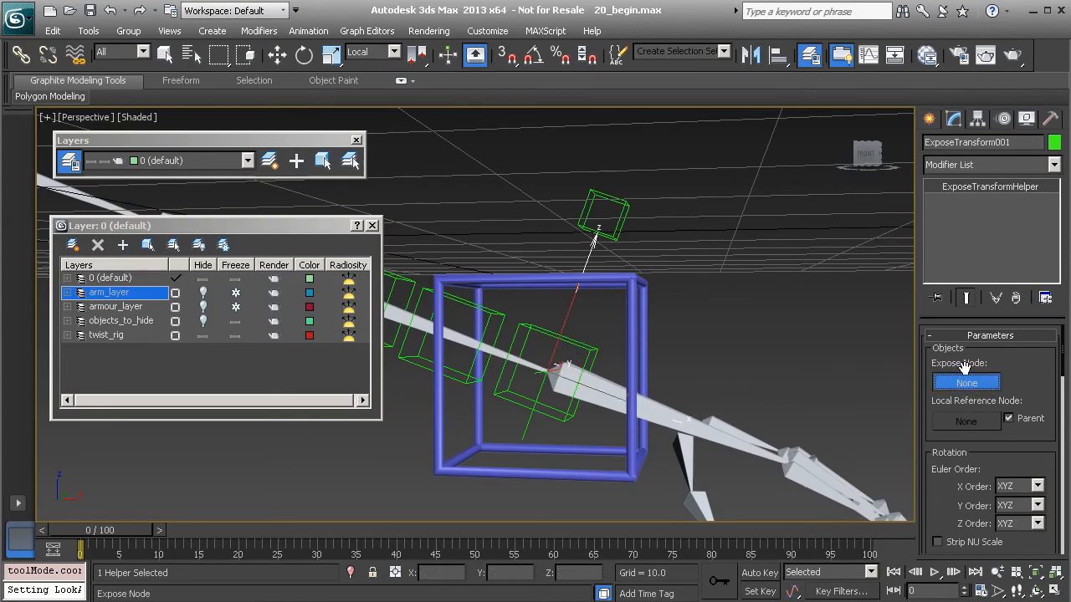
left_click(525, 432)
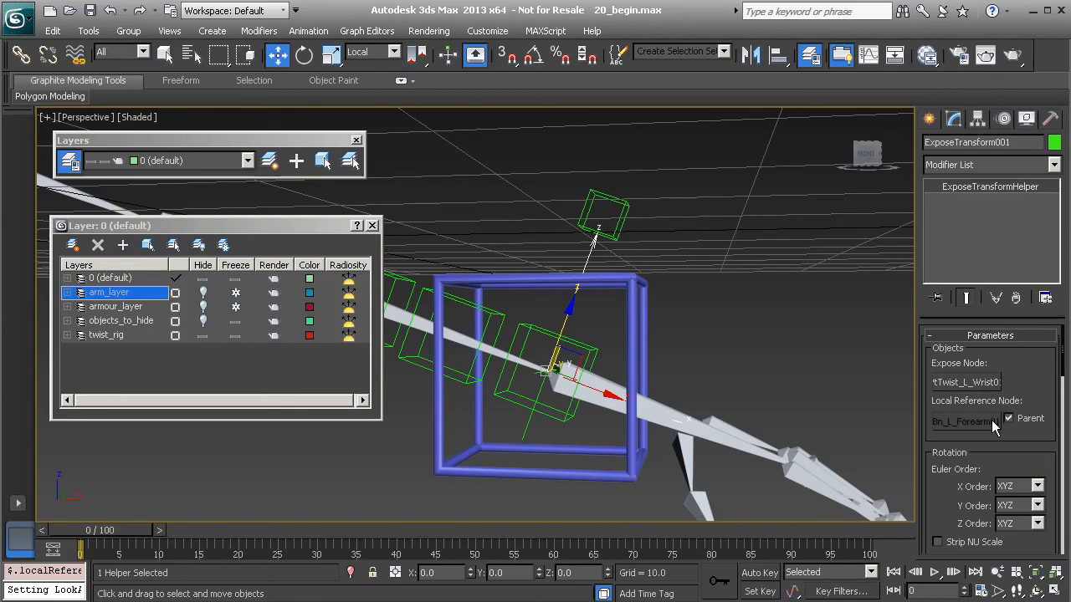
Bring up the ExposeTm helper's Exposed Values and pin its modifier stack so they stay on display
scroll(927, 425, "down", 5)
left_click_drag(935, 508, 923, 323)
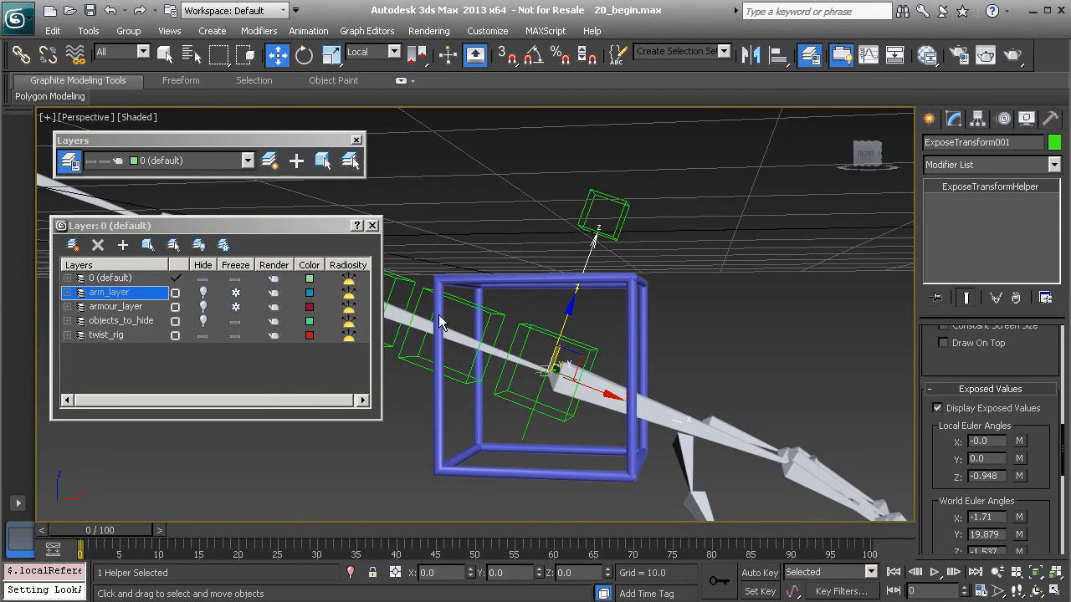
middle_click_drag(425, 295, 511, 322)
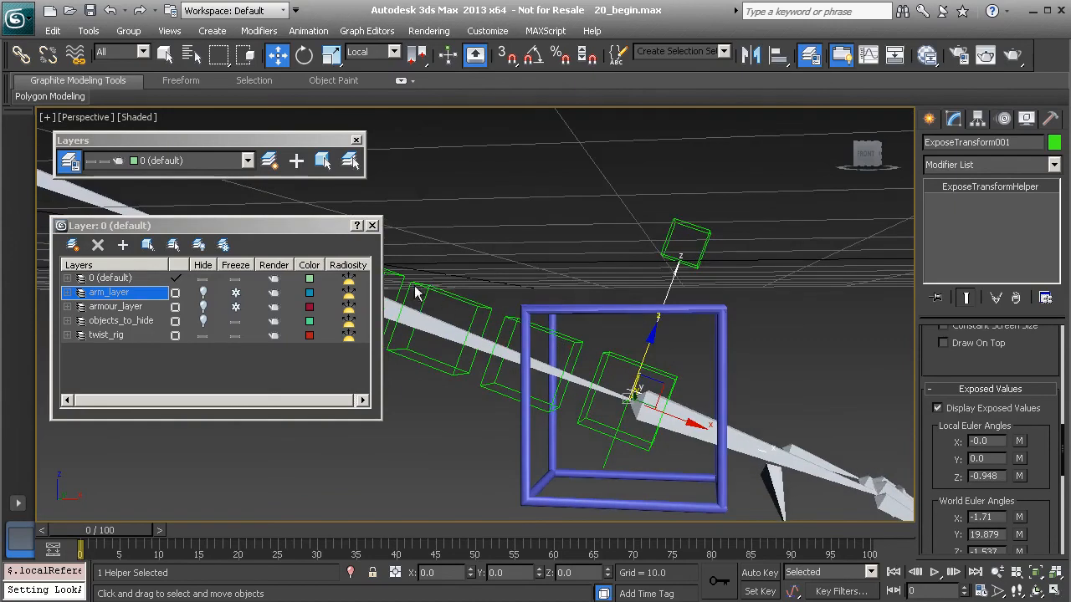
middle_click_drag(601, 356, 539, 316)
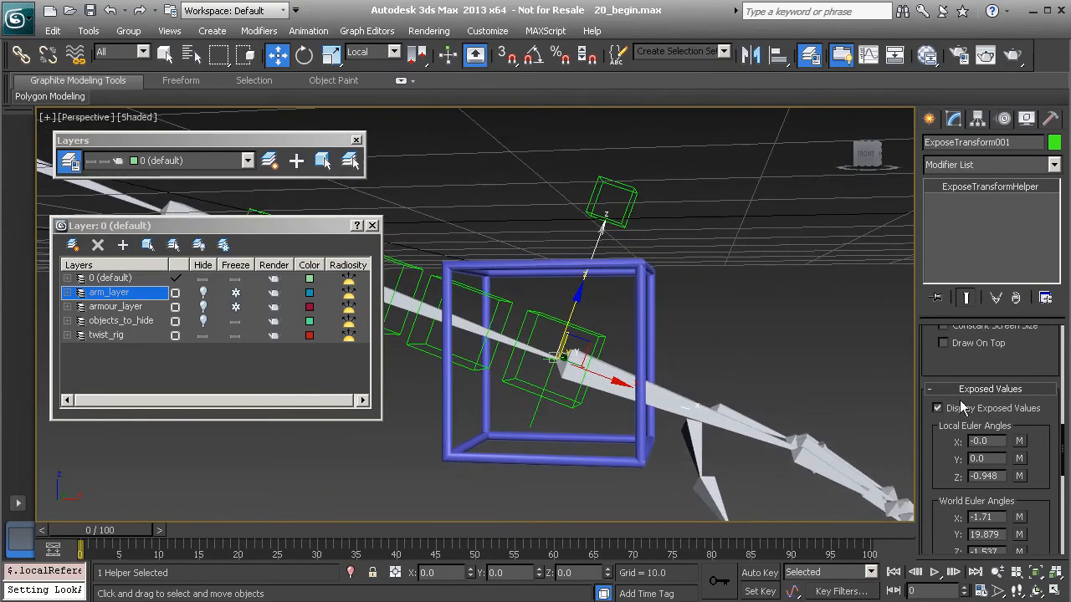
left_click(935, 300)
middle_click_drag(603, 293, 703, 251, "alt")
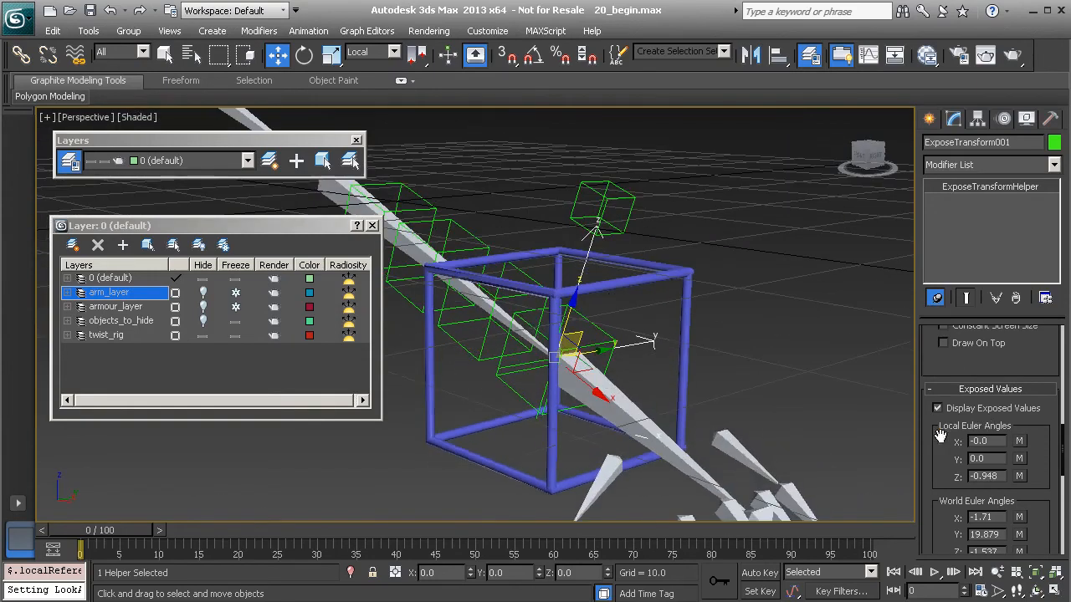
Try moving PtUpVct_L_Wrist01 to test its effect on the exposed local Euler angles, then cancel the move
left_click(633, 201)
mouse_move(632, 201)
middle_mouse_down("alt")
mouse_move(691, 242)
mouse_move(644, 196)
middle_mouse_up("alt")
mouse_move(633, 186)
left_mouse_down()
mouse_move(462, 219)
mouse_move(701, 218)
mouse_move(661, 171)
mouse_move(499, 193)
mouse_move(803, 272)
mouse_move(784, 373)
mouse_move(628, 467)
mouse_move(517, 463)
mouse_move(499, 251)
mouse_move(581, 191)
mouse_move(730, 238)
mouse_move(644, 191)
left_mouse_up()
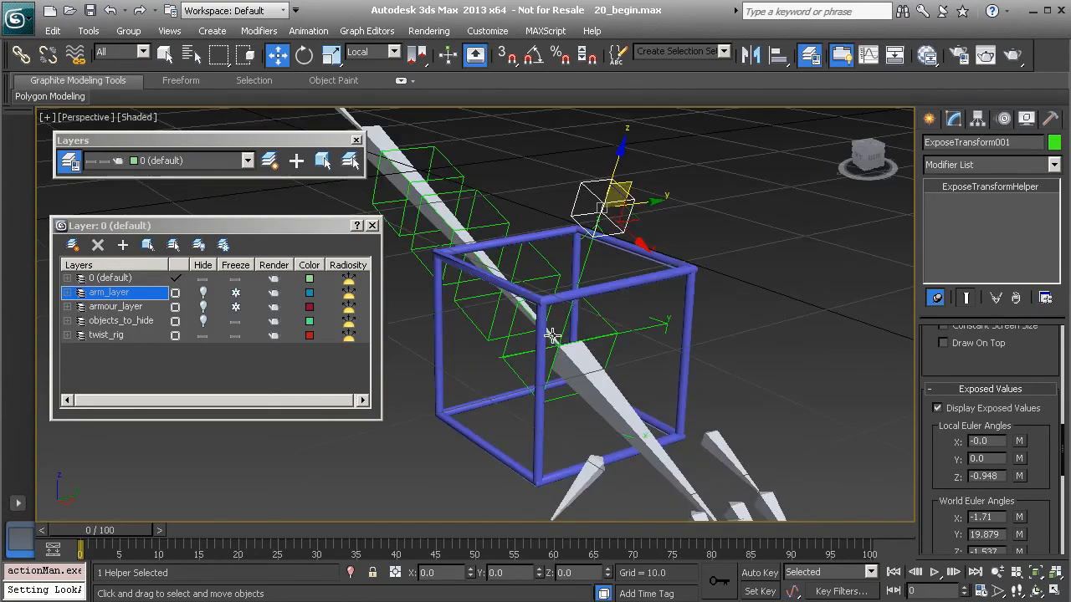
middle_click_drag(552, 335, 629, 421)
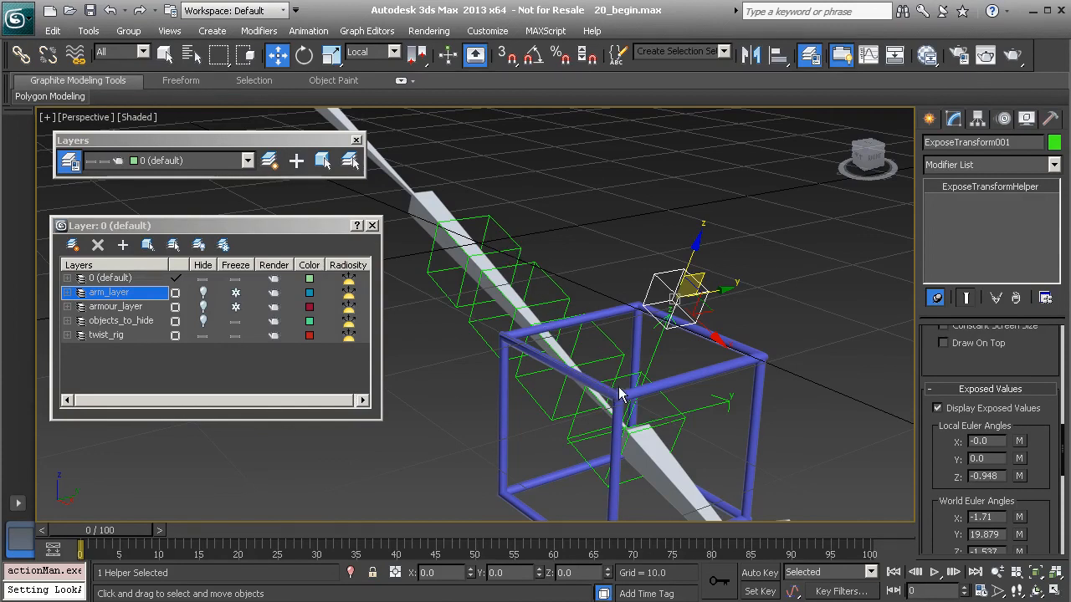
middle_click_drag(615, 388, 698, 318, "alt")
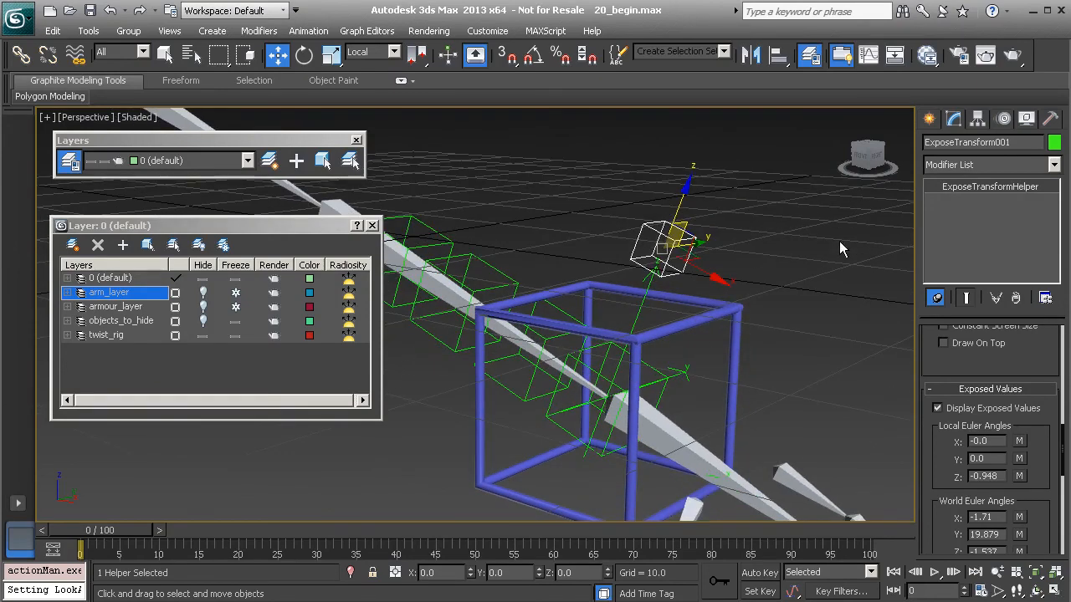
Rename the ExposeTm helper at the left wrist as Expose_L_Wrist01
left_click(688, 375)
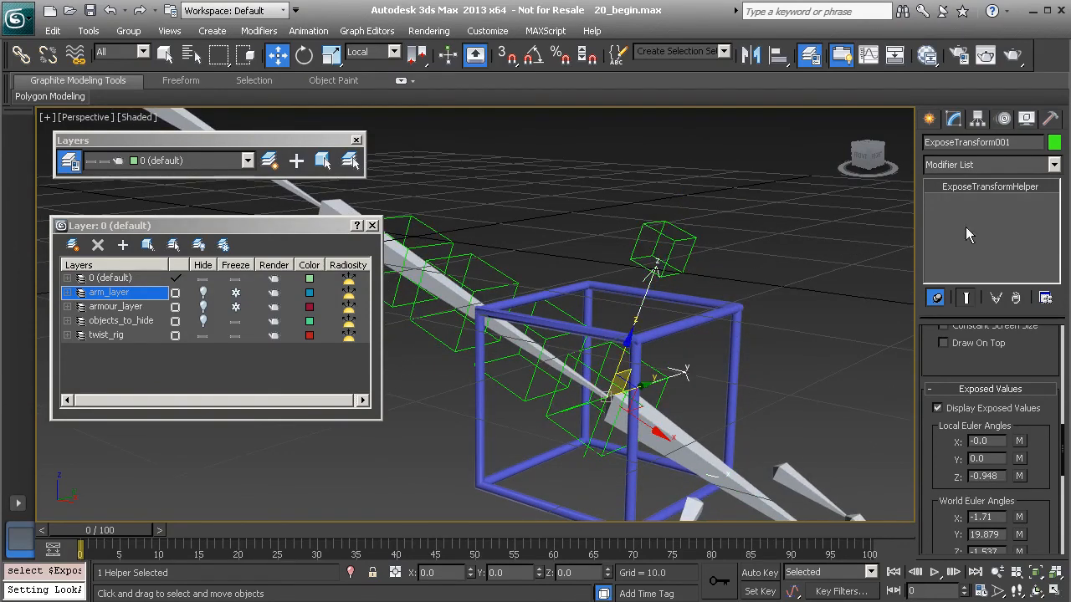
left_click_drag(1012, 142, 955, 142)
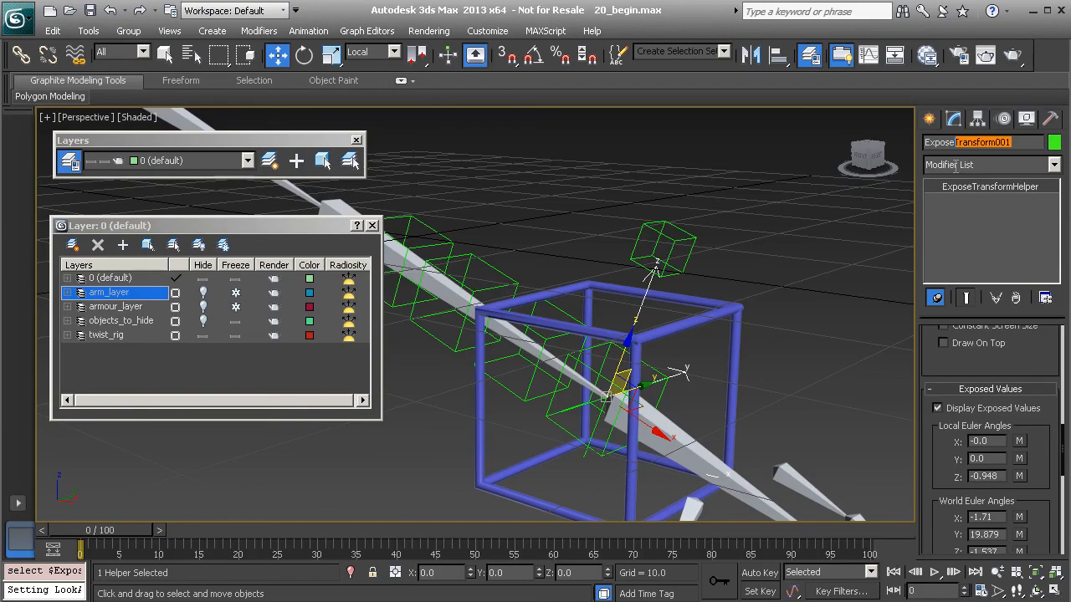
type("_L_Wrist")
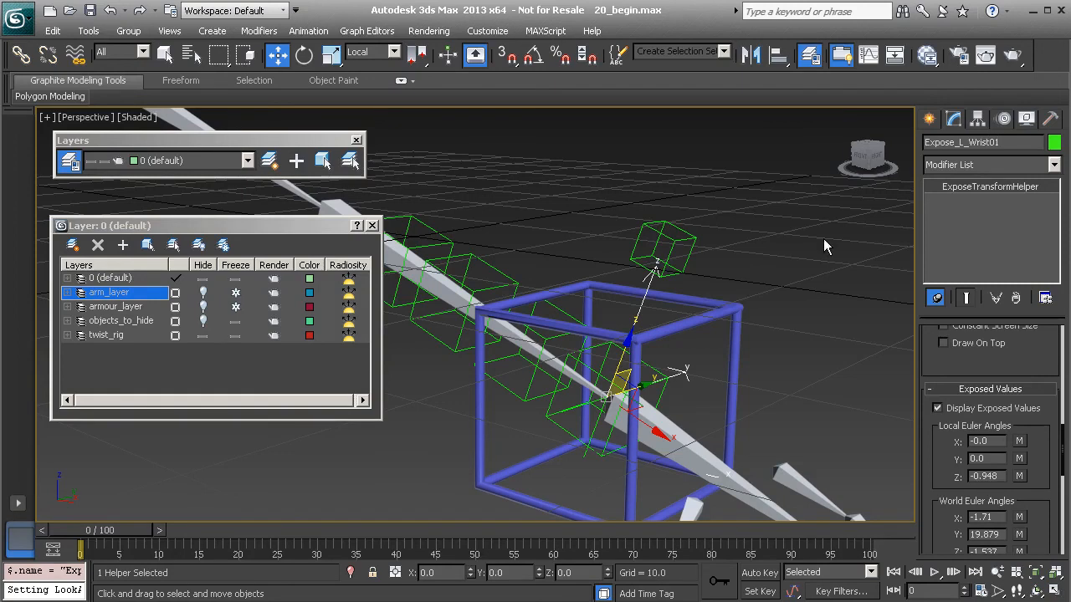
middle_click_drag(738, 296, 768, 269, "alt")
middle_click_drag(661, 361, 644, 310, "alt")
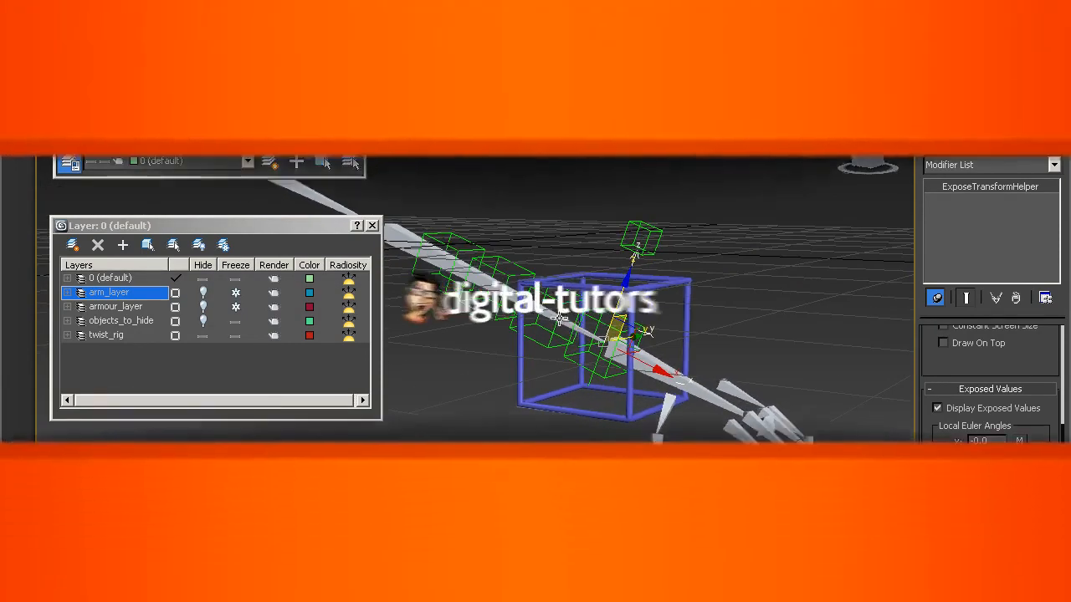